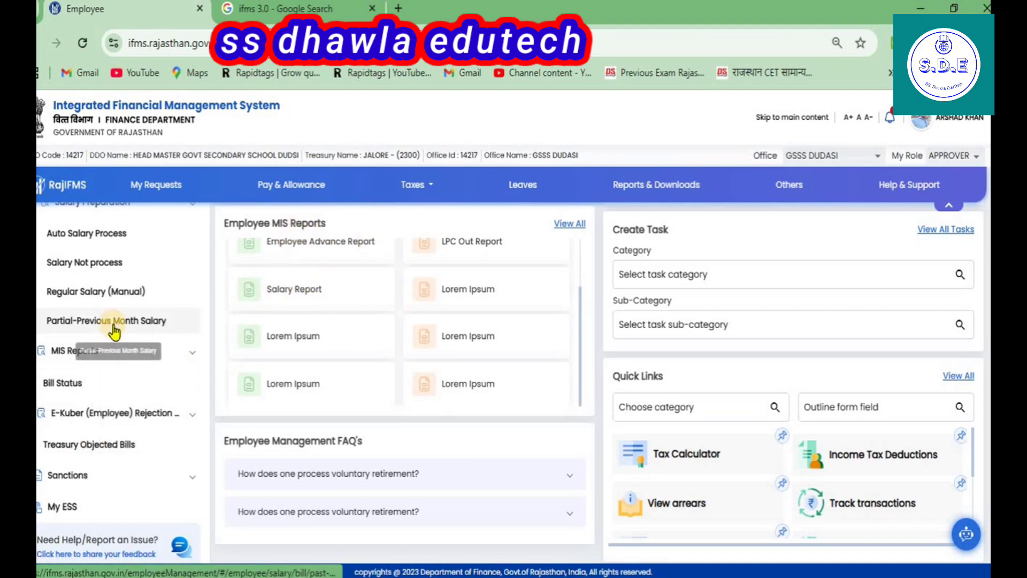
- Open the manual regular salary page and set financial year 2024-2025 and month OCTOBER-2024
click(76, 301)
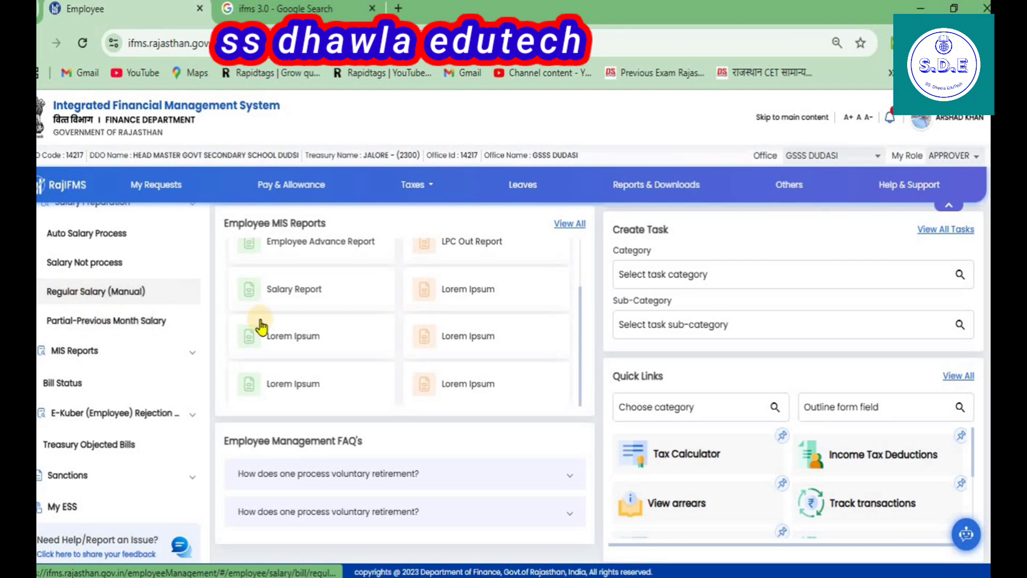
click(498, 341)
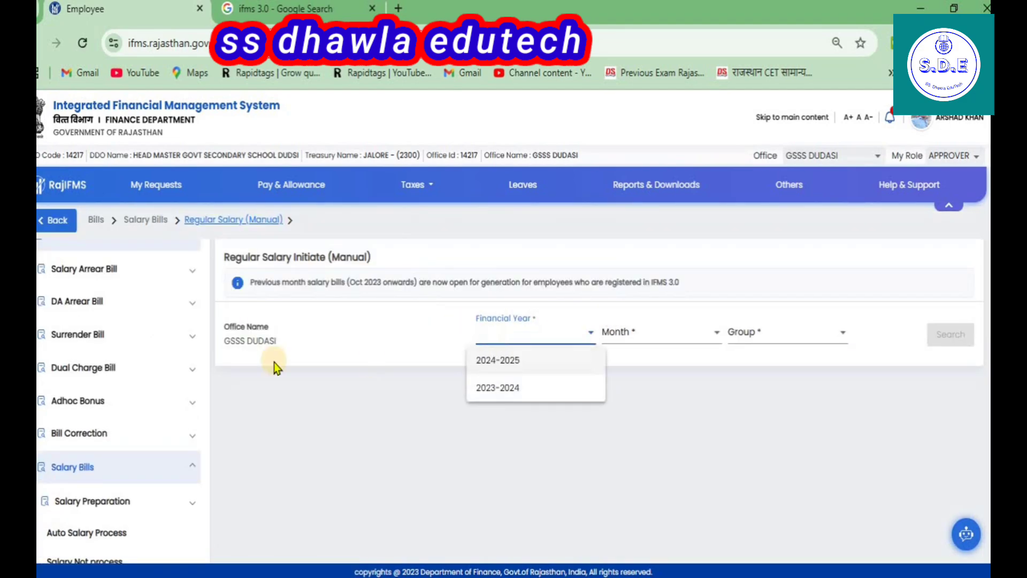
click(490, 364)
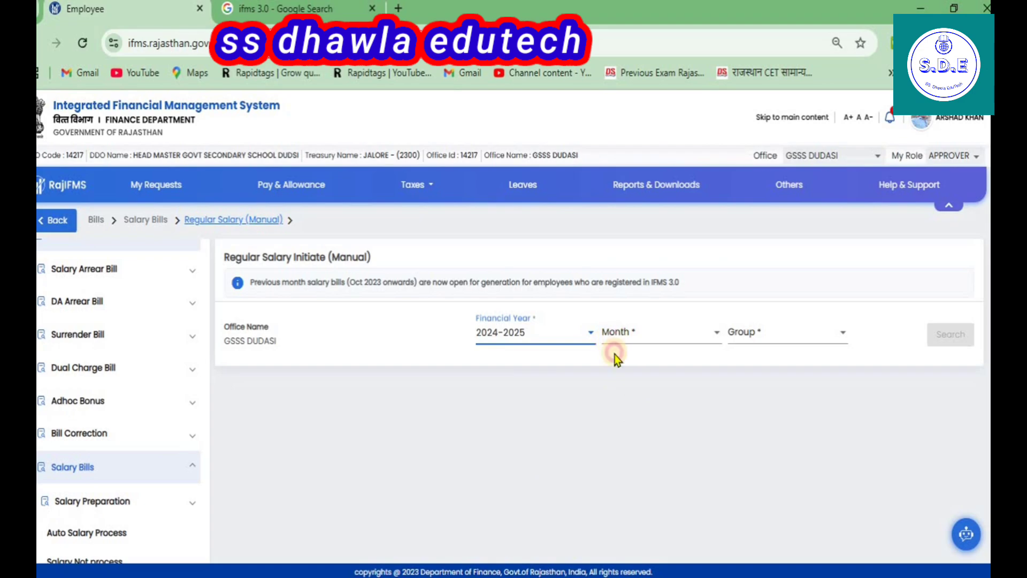
click(618, 337)
click(627, 389)
- Choose the GOVT. SECONDARY SCHOOL group and search for its employees with unprocessed salaries
click(757, 336)
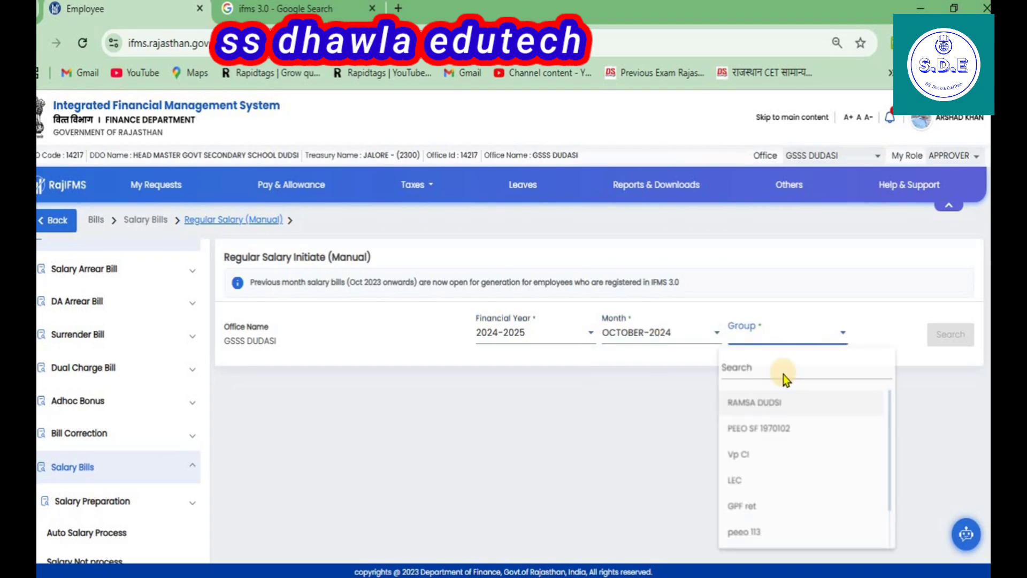
scroll(780, 447, down, 2)
click(816, 515)
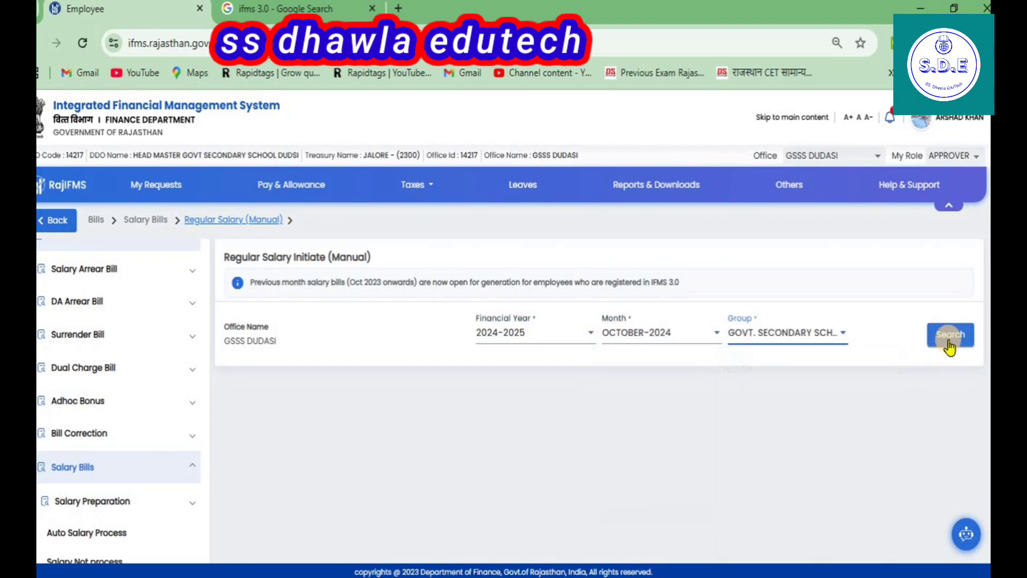
click(948, 338)
scroll(502, 380, down, 3)
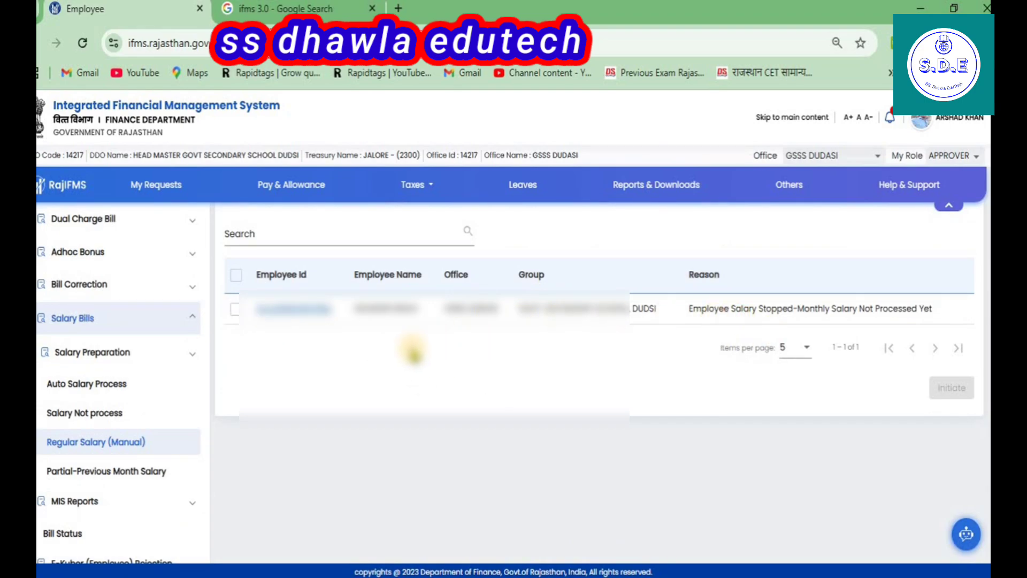
scroll(479, 369, up, 3)
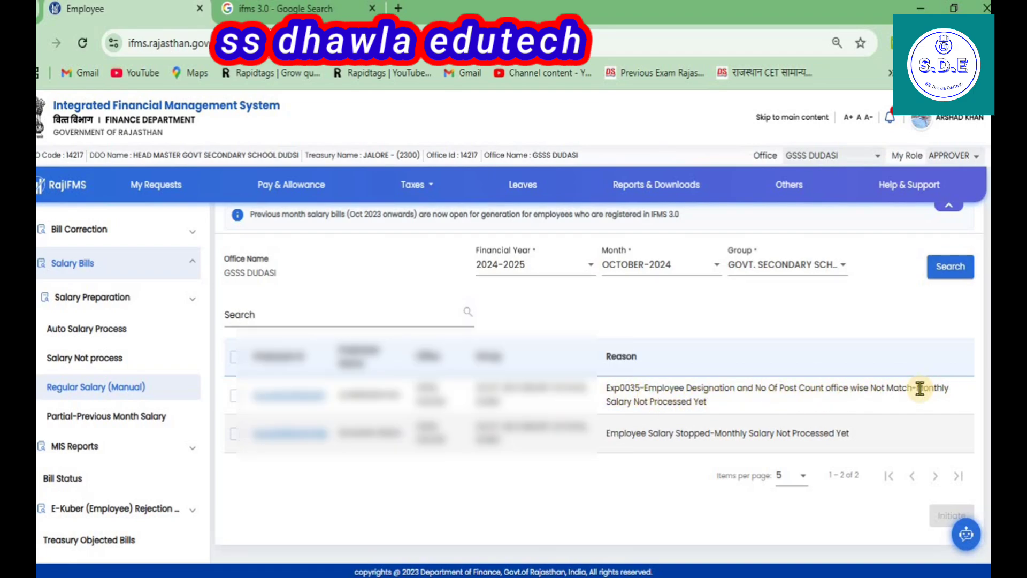
- Try to initiate the October salary for the employee with the Exp0035 post count mismatch reason, then dismiss the resulting message
click(235, 396)
click(952, 515)
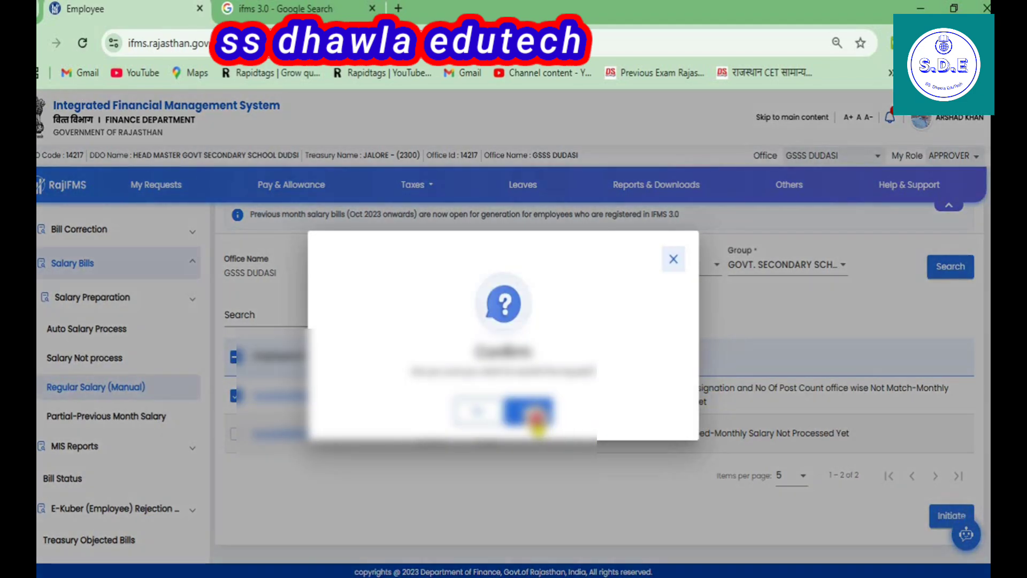
click(529, 412)
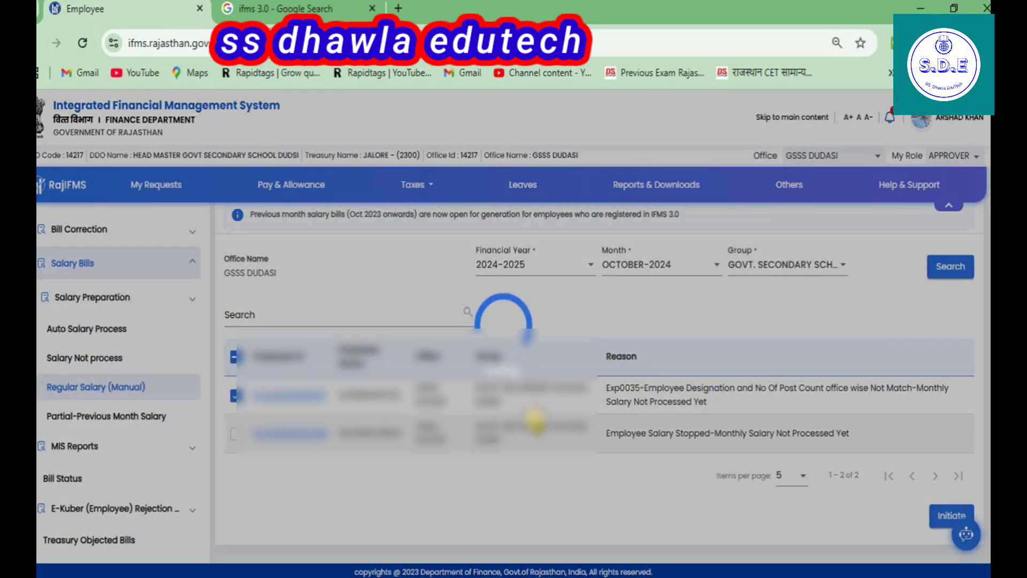
right_click(535, 420)
click(322, 414)
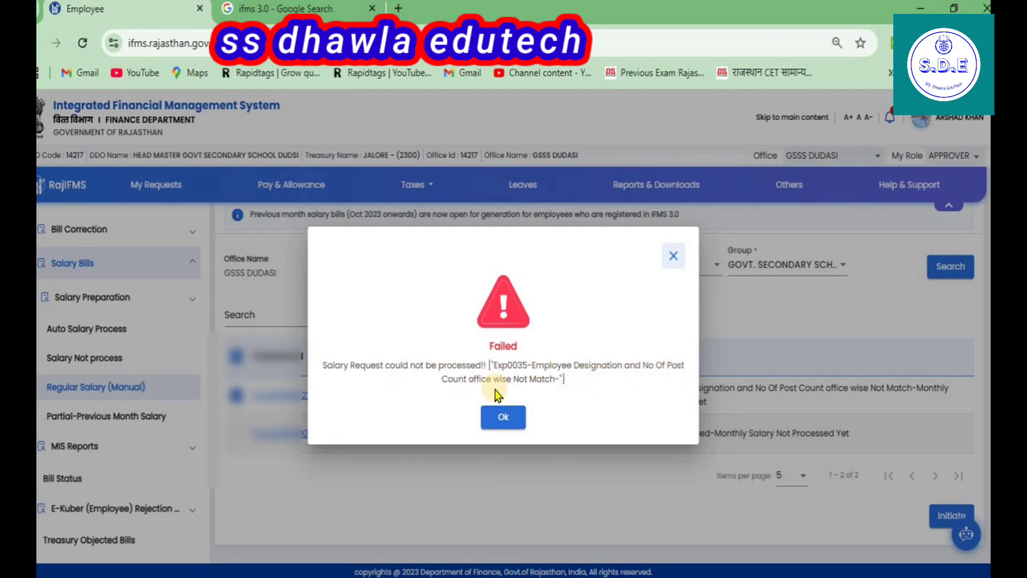
click(504, 420)
click(504, 418)
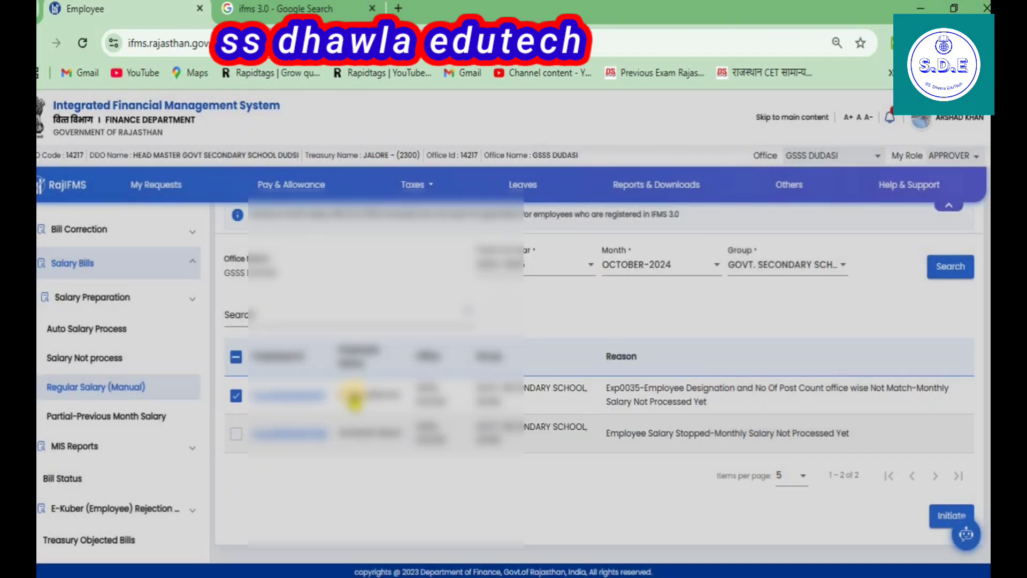
- Open the Post & designation availability page in Employee Management's post and designation mapping section
scroll(238, 384, down, 2)
scroll(241, 384, up, 2)
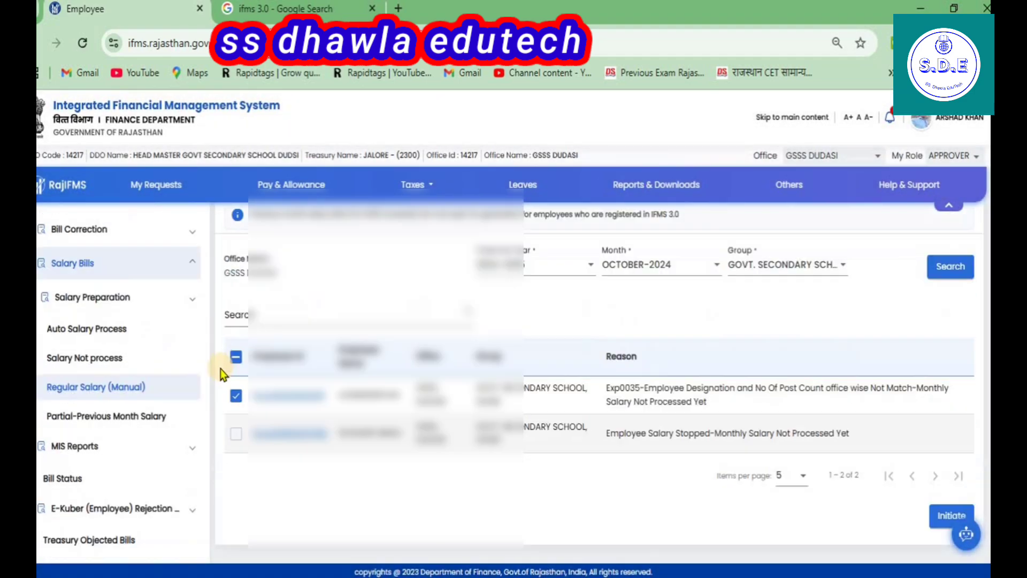
scroll(221, 368, down, 2)
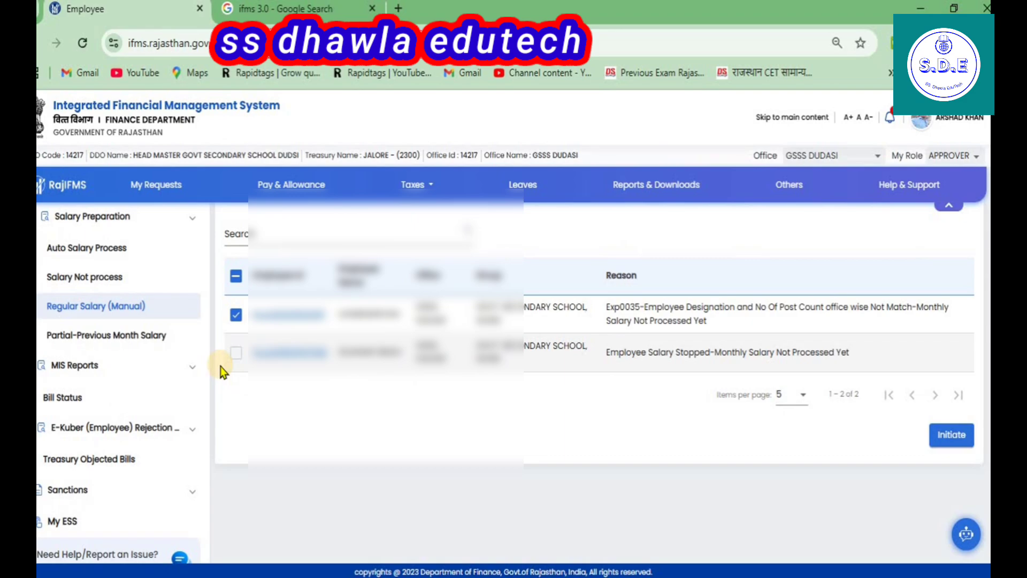
scroll(221, 367, up, 3)
scroll(164, 347, up, 5)
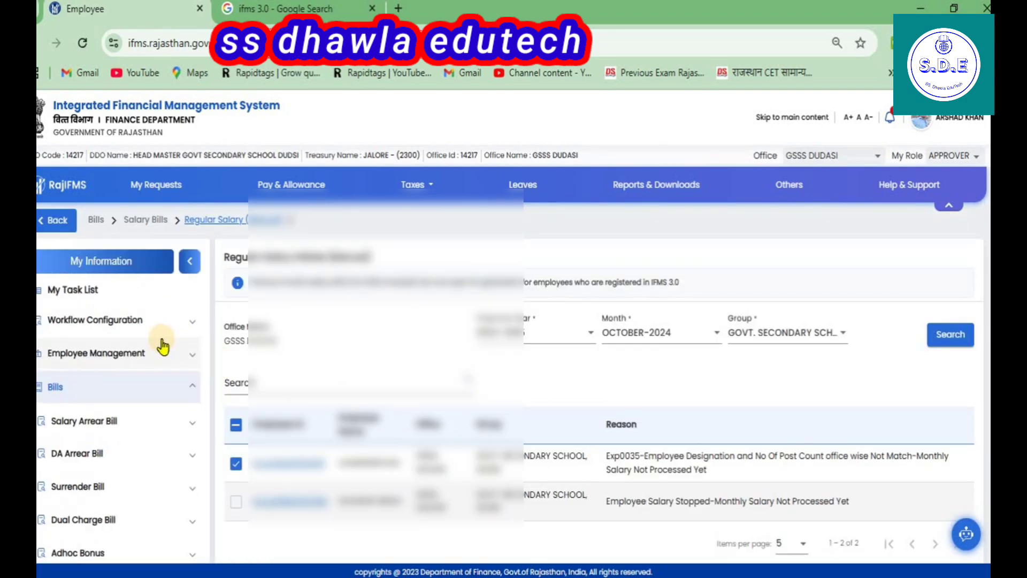
click(84, 353)
scroll(278, 332, down, 2)
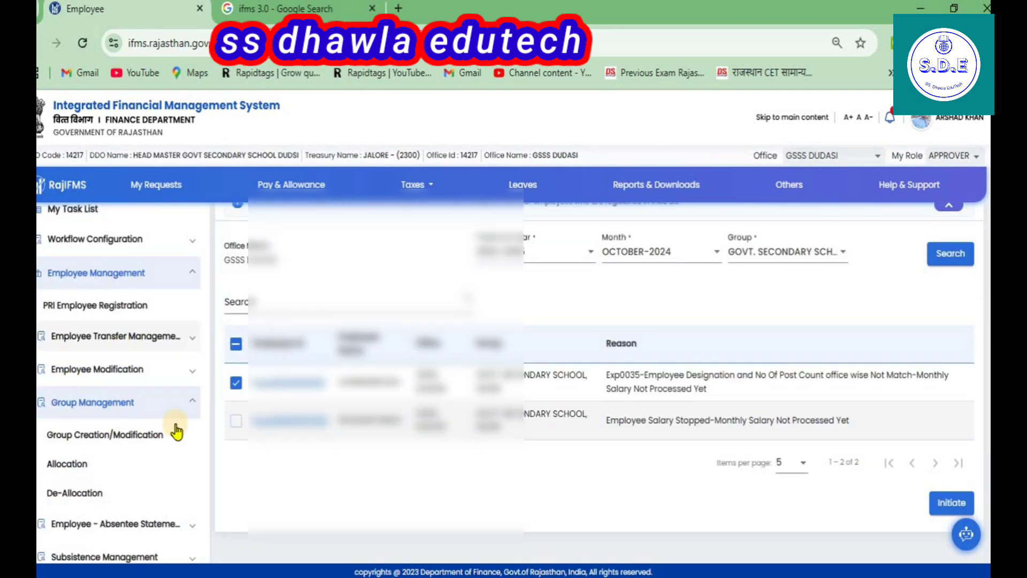
scroll(182, 444, down, 2)
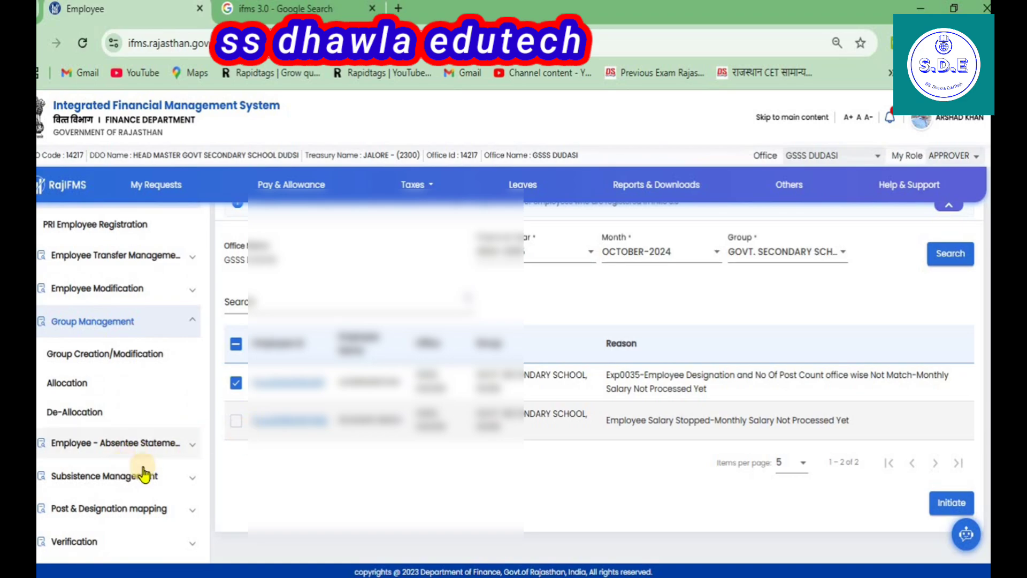
click(84, 513)
scroll(86, 407, down, 4)
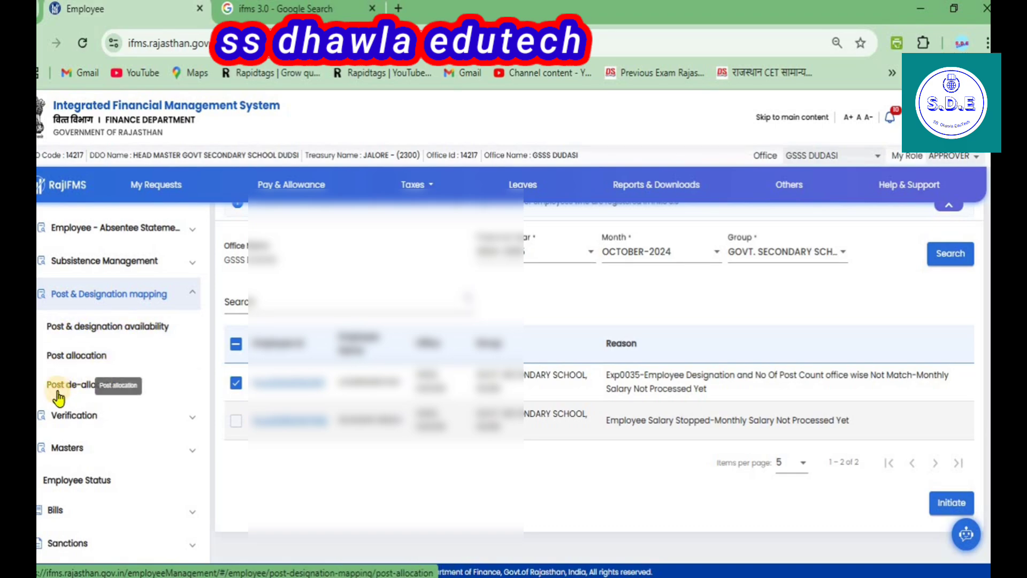
click(93, 335)
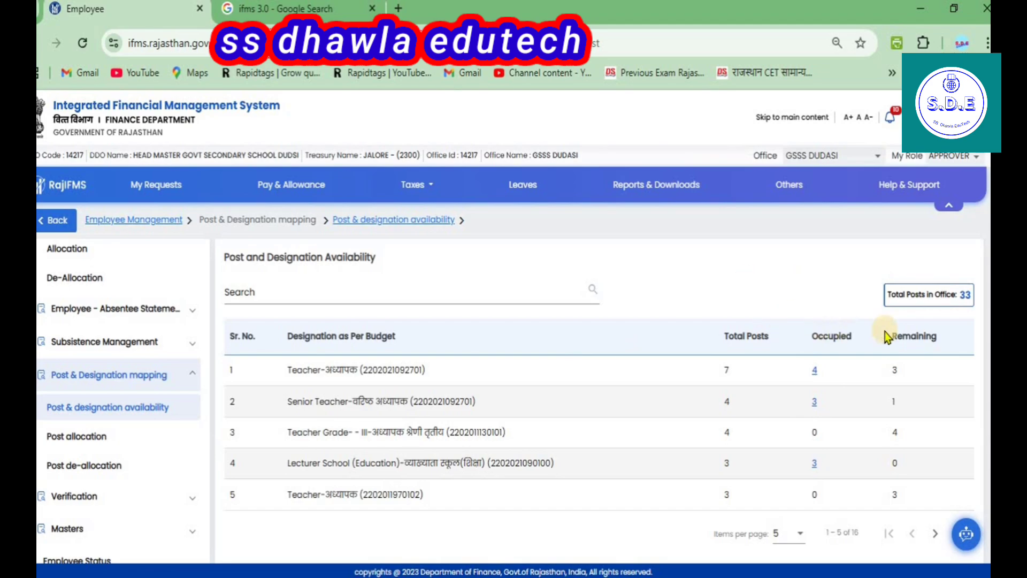
- Show all designations on one page and examine the total, occupied and remaining posts of each
scroll(904, 321, down, 2)
scroll(918, 310, up, 2)
click(799, 534)
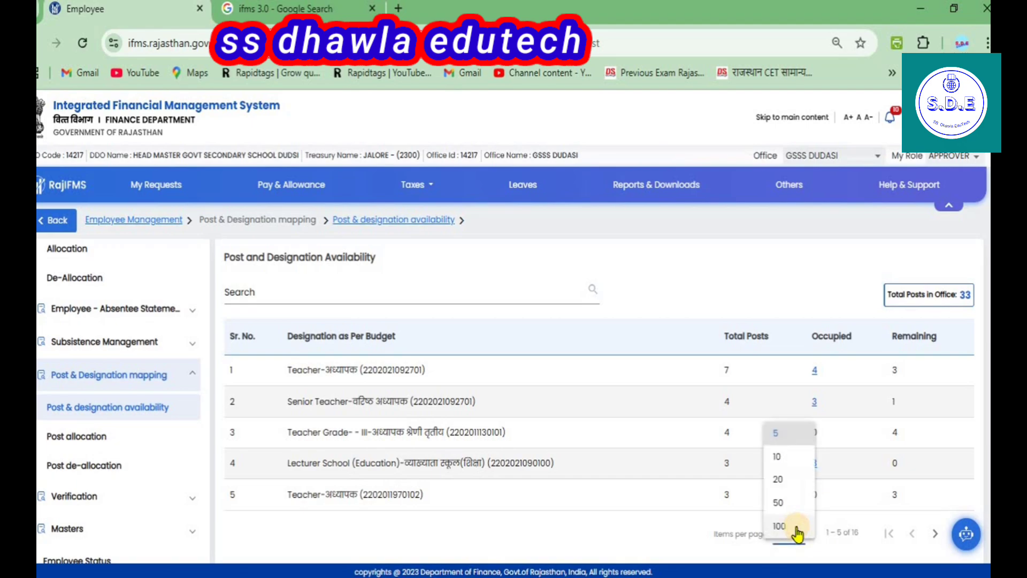
click(779, 512)
scroll(550, 400, down, 2)
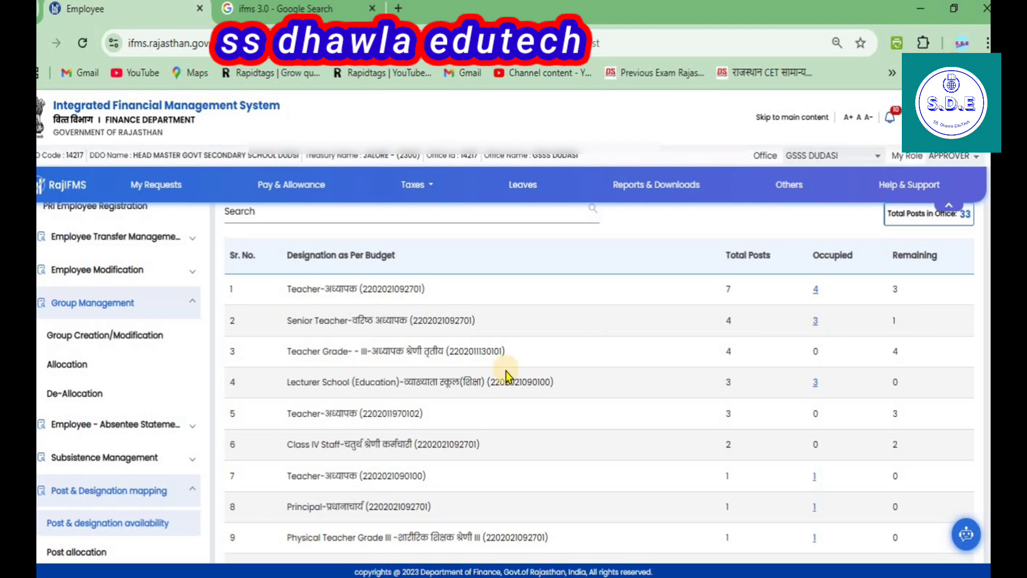
scroll(547, 365, down, 2)
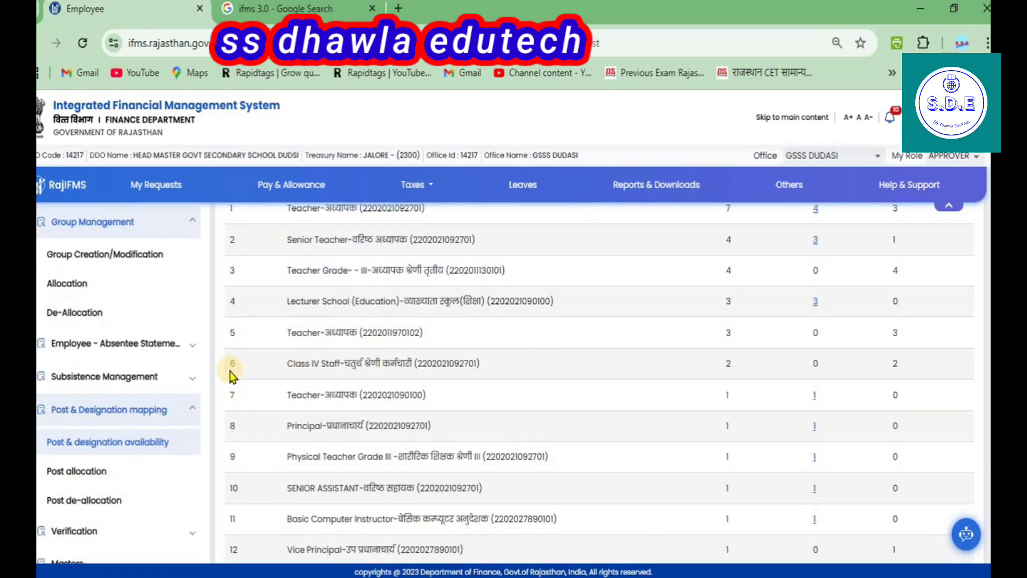
scroll(233, 375, down, 2)
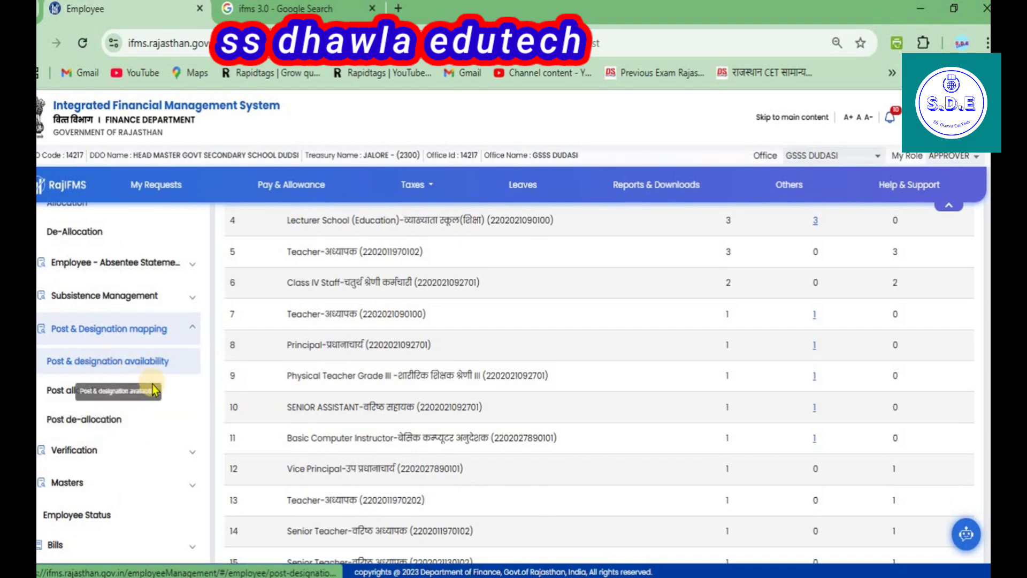
- Open the Post allocation list, show 50 employees per page and find the employee with the salary error
click(72, 396)
scroll(573, 431, down, 3)
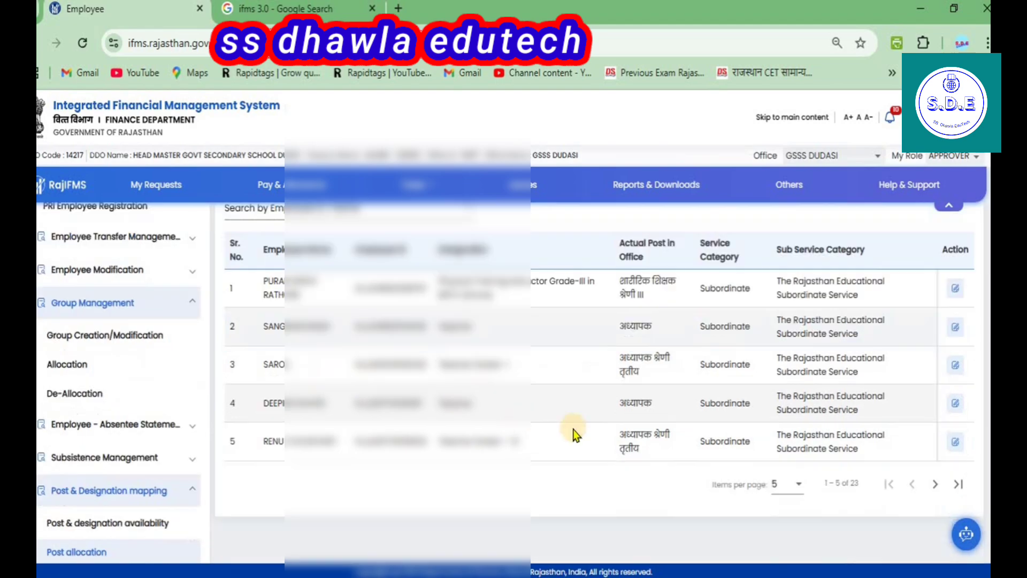
click(779, 416)
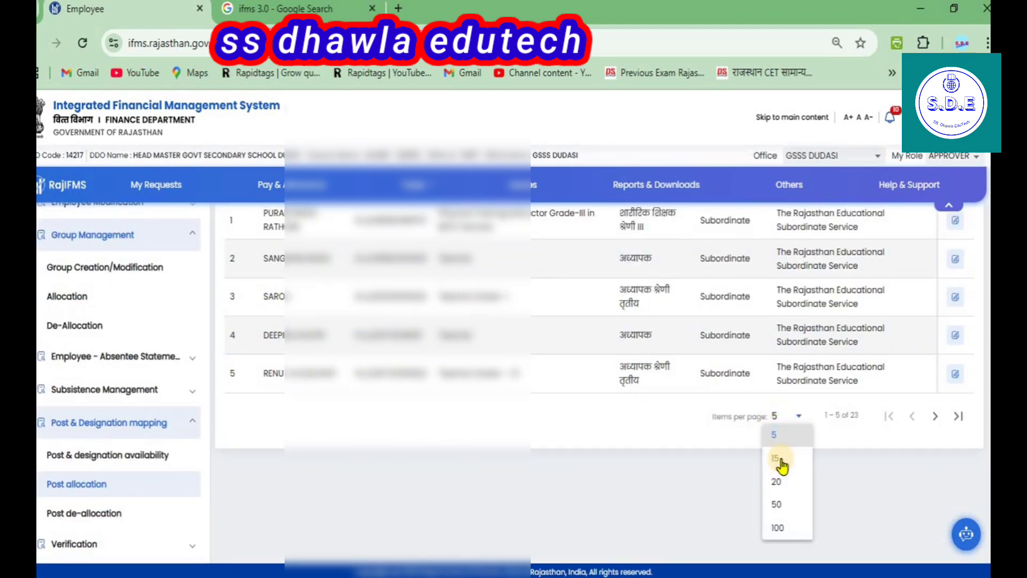
click(776, 504)
scroll(647, 435, down, 5)
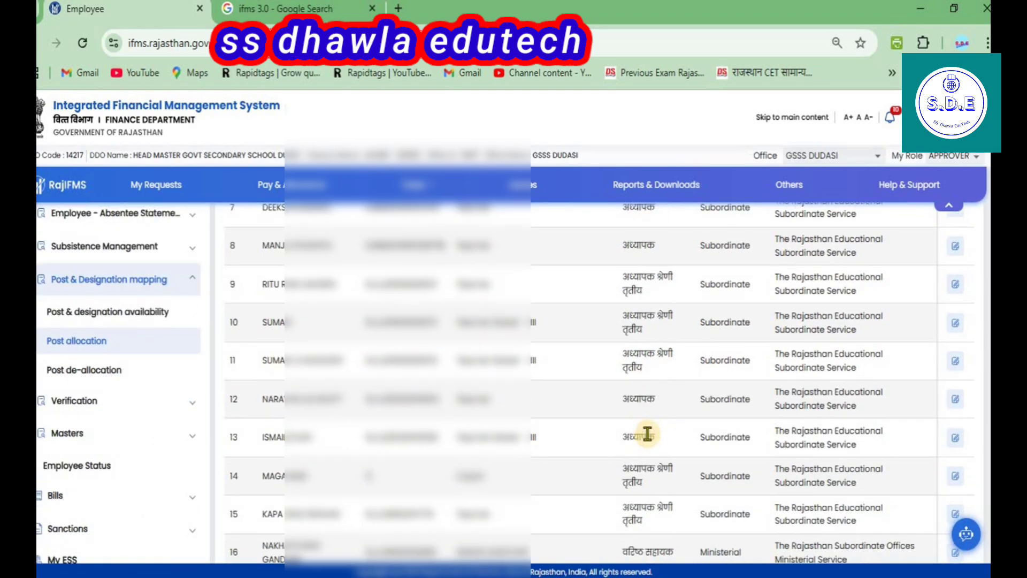
scroll(648, 434, down, 5)
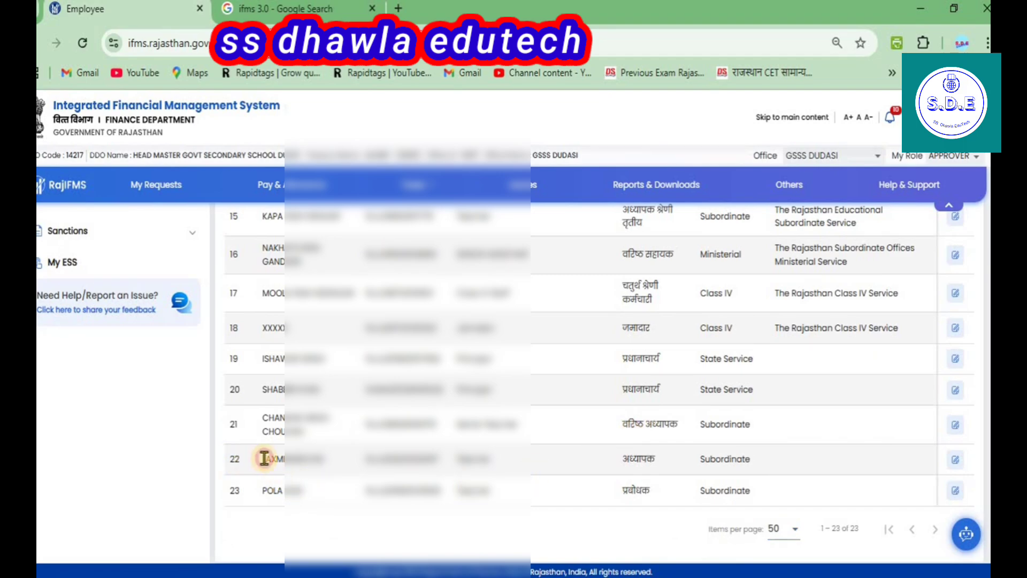
drag(264, 459, 323, 459)
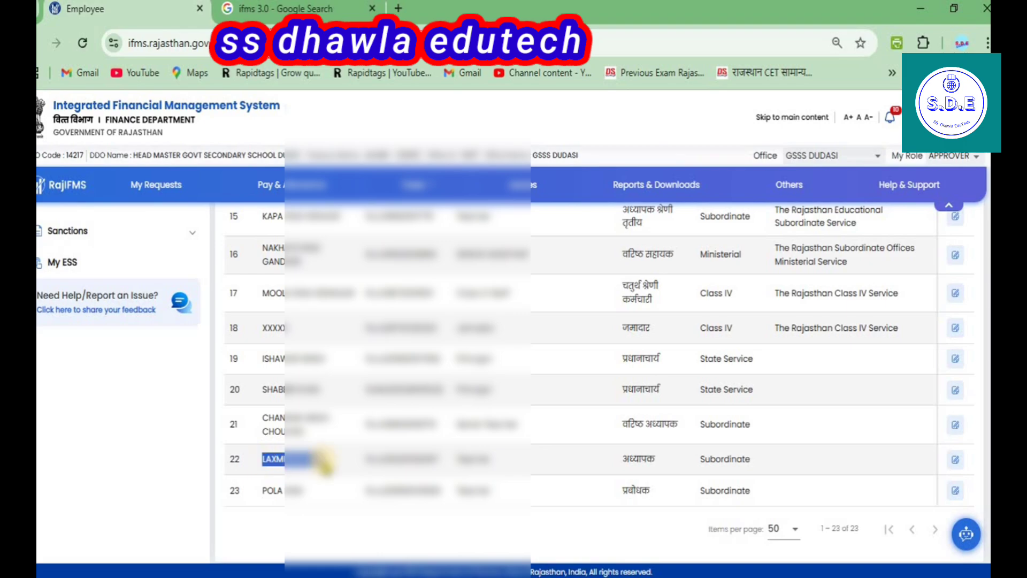
click(956, 460)
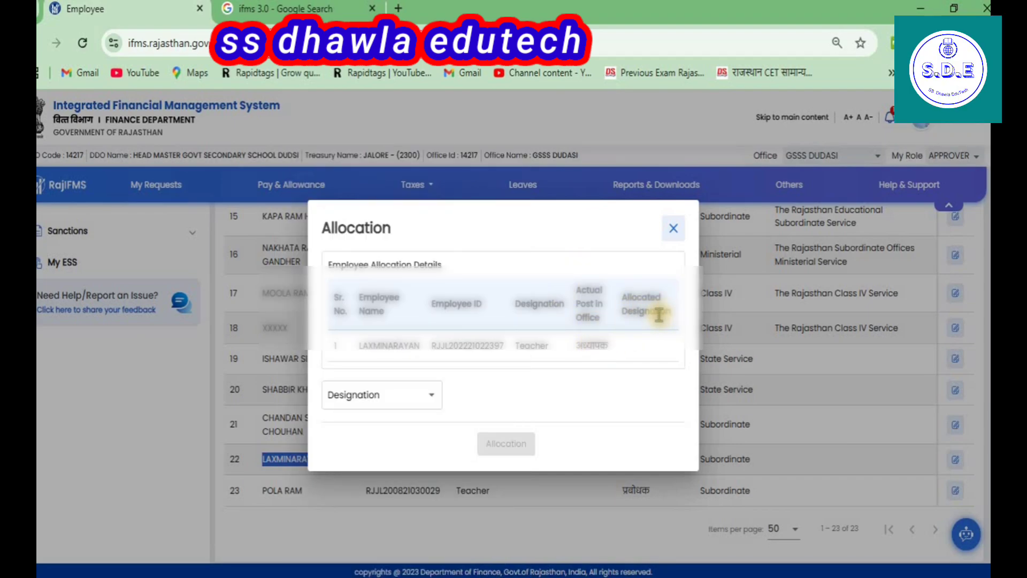
click(356, 394)
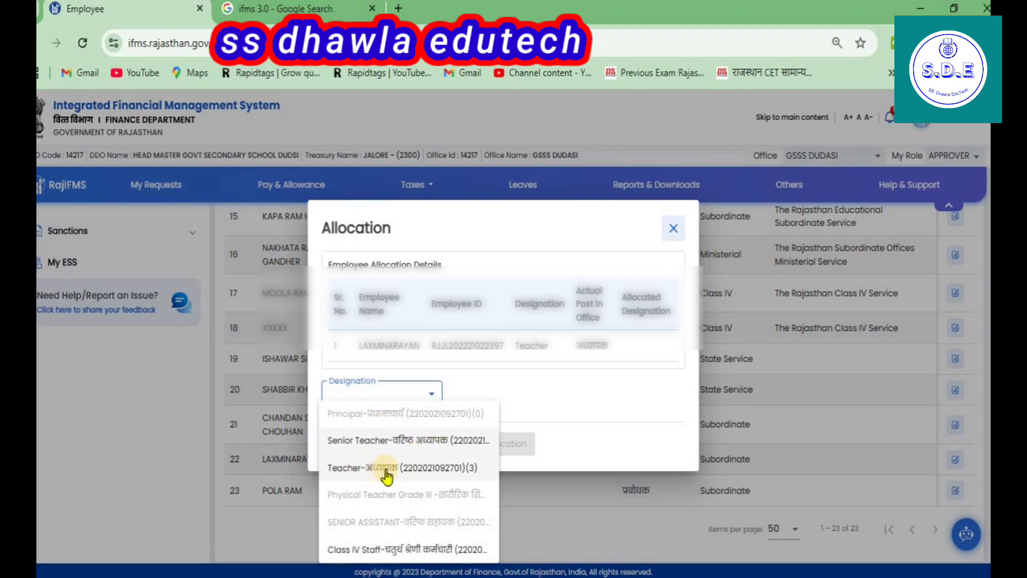
click(473, 470)
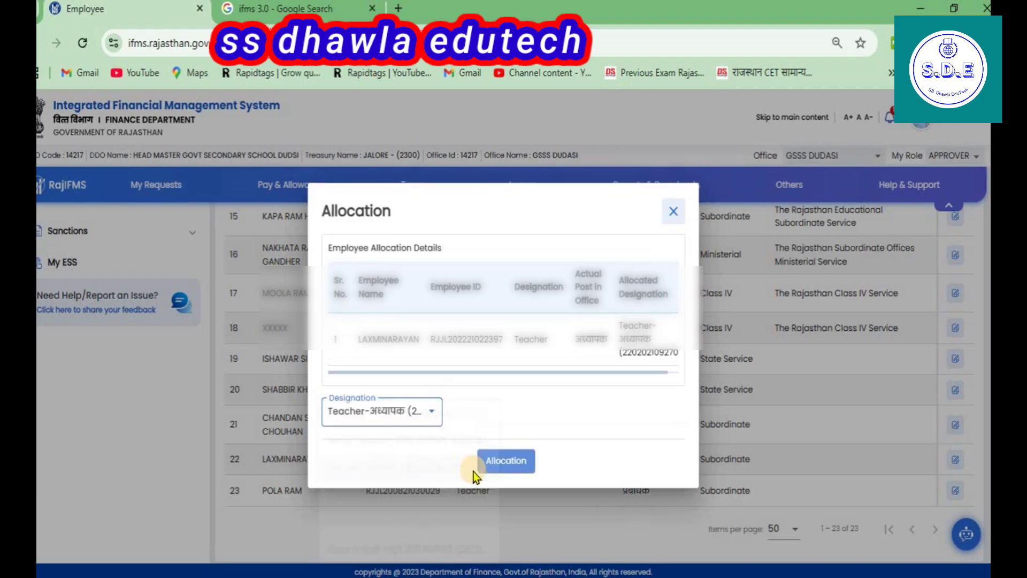
click(508, 462)
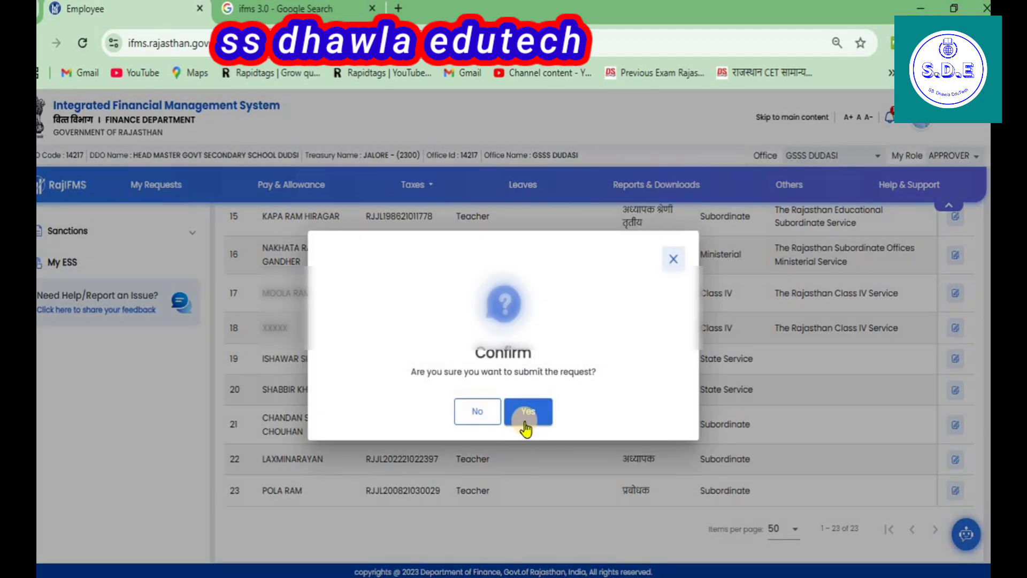
click(526, 413)
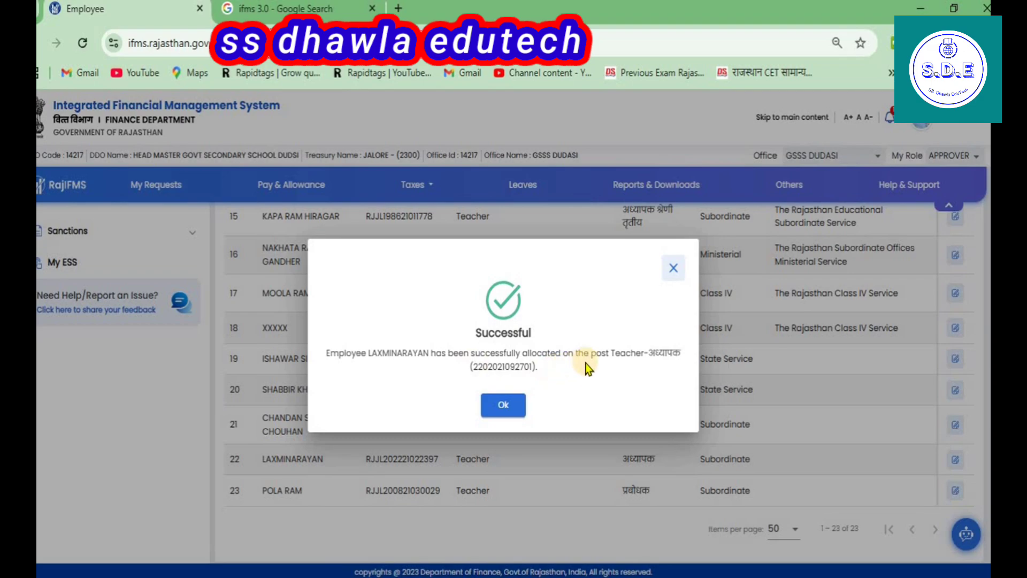
click(509, 409)
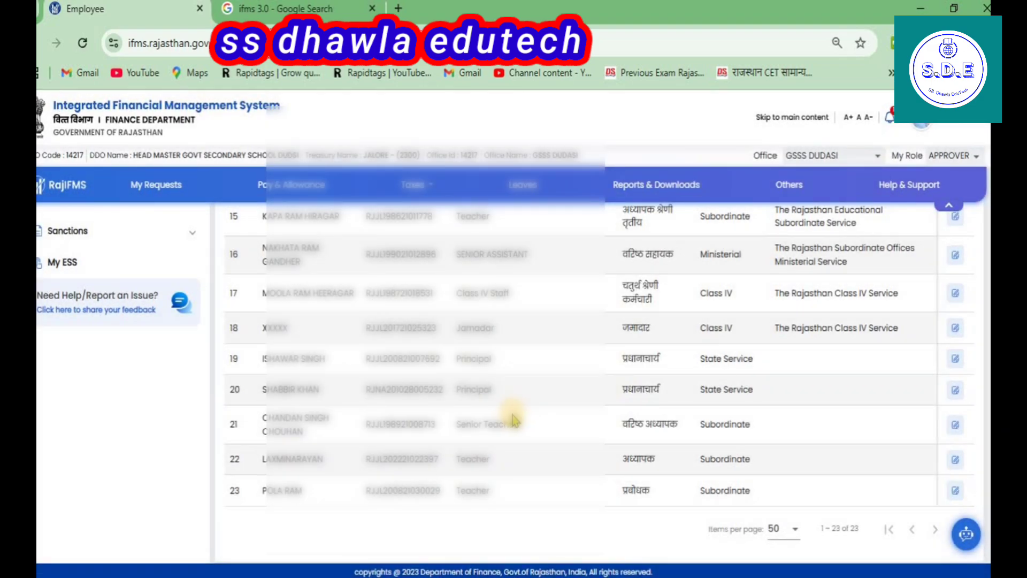
- Open the Regular Salary (Manual) page in the salary bills section of Bills
scroll(515, 420, up, 1)
scroll(521, 423, up, 3)
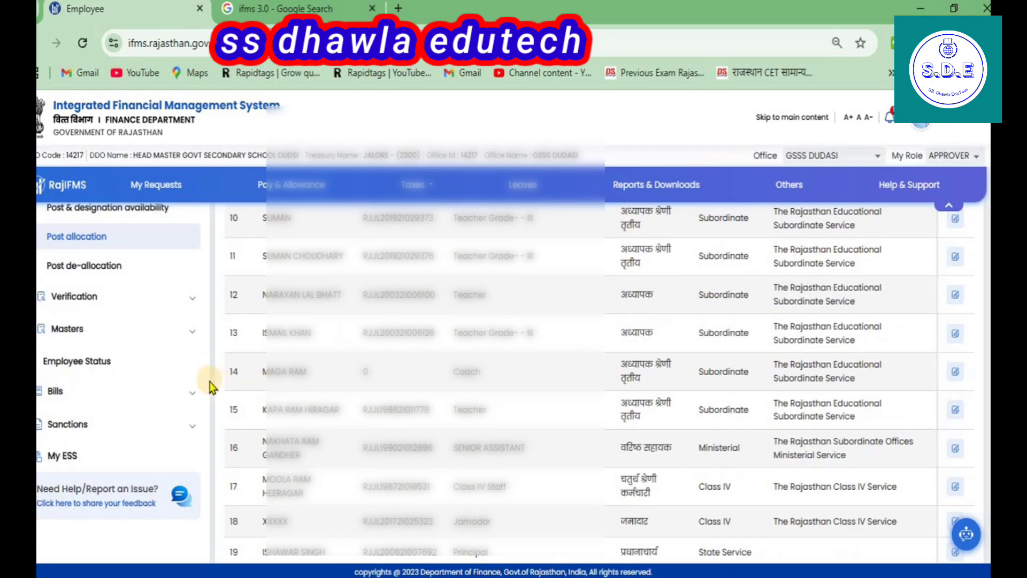
scroll(182, 381, up, 2)
scroll(159, 379, up, 5)
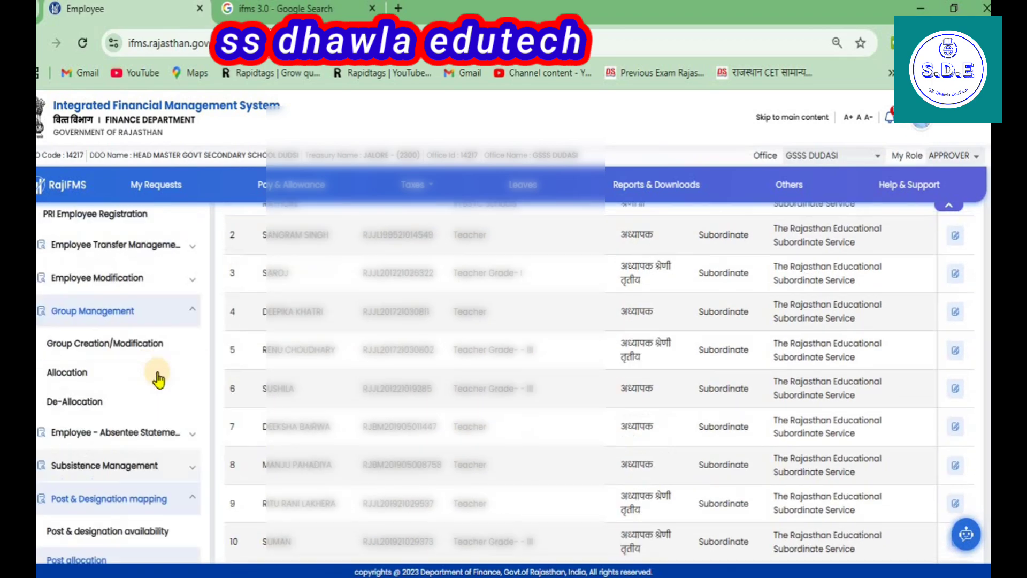
scroll(152, 358, down, 4)
scroll(151, 353, down, 5)
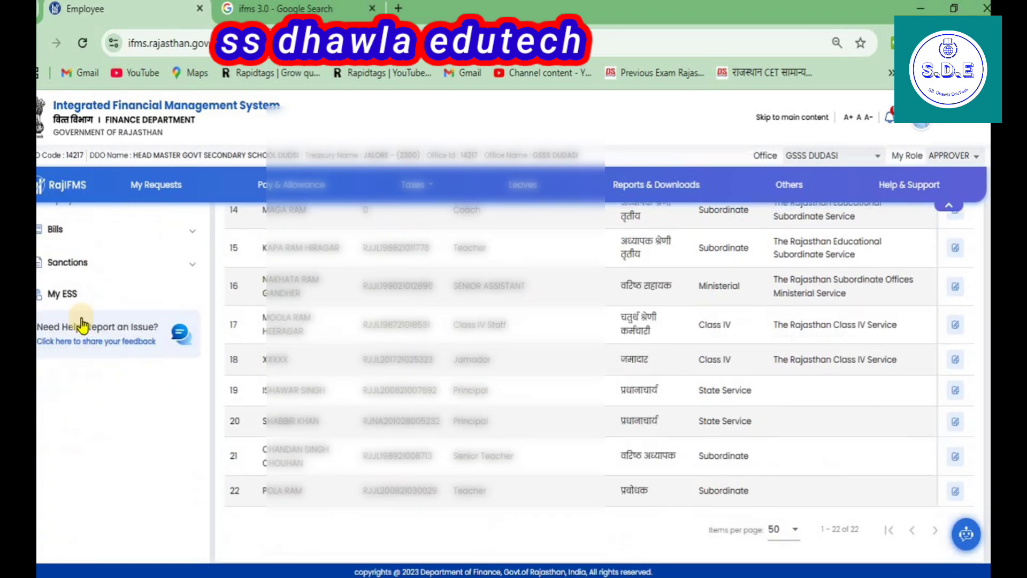
click(54, 230)
scroll(133, 300, up, 3)
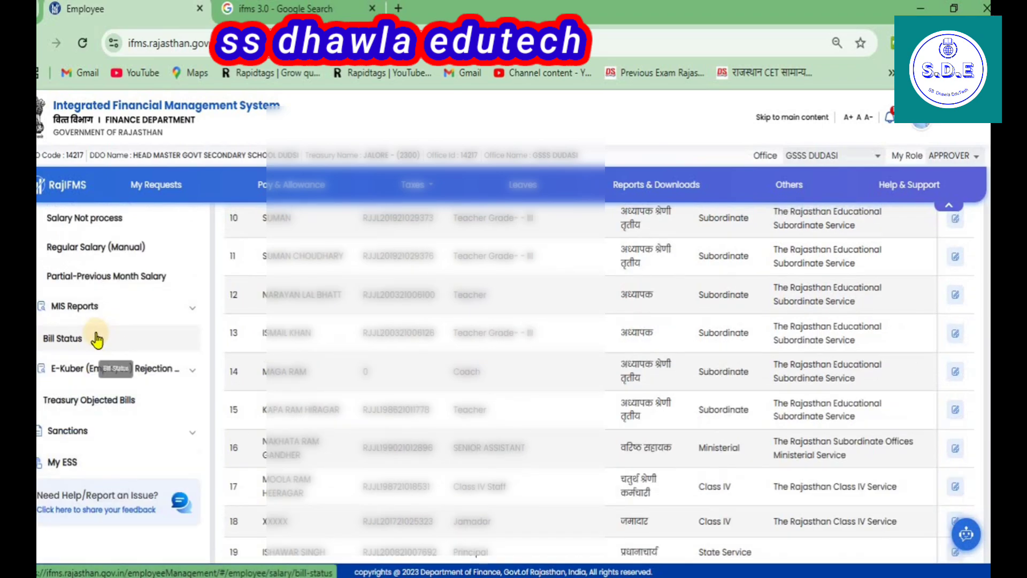
scroll(155, 375, up, 2)
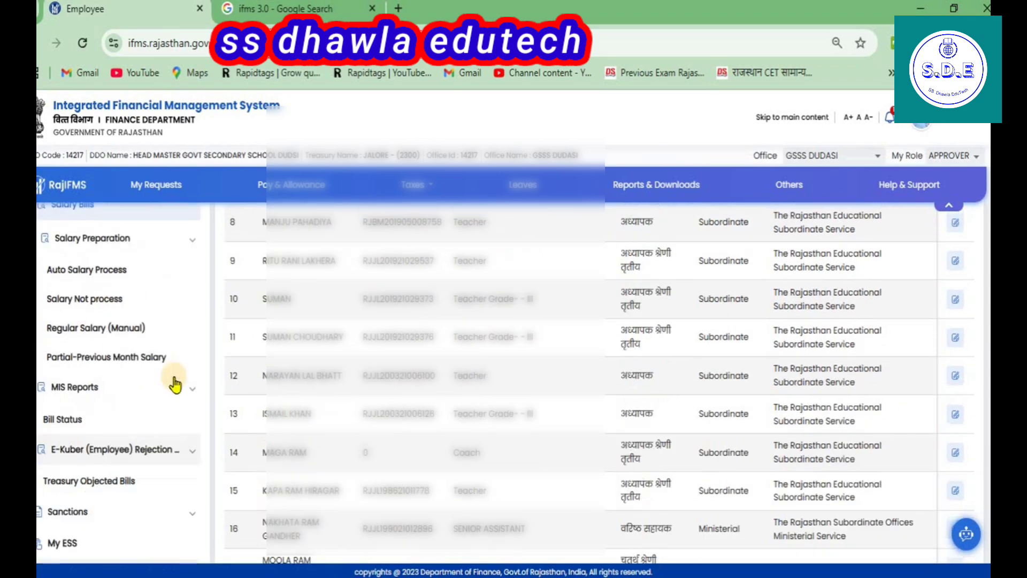
click(89, 333)
- Search for unprocessed salaries for financial year 2024-2025, month OCTOBER-2024 and group GOVT. SECONDARY SCHOOL, DUDSI
click(499, 337)
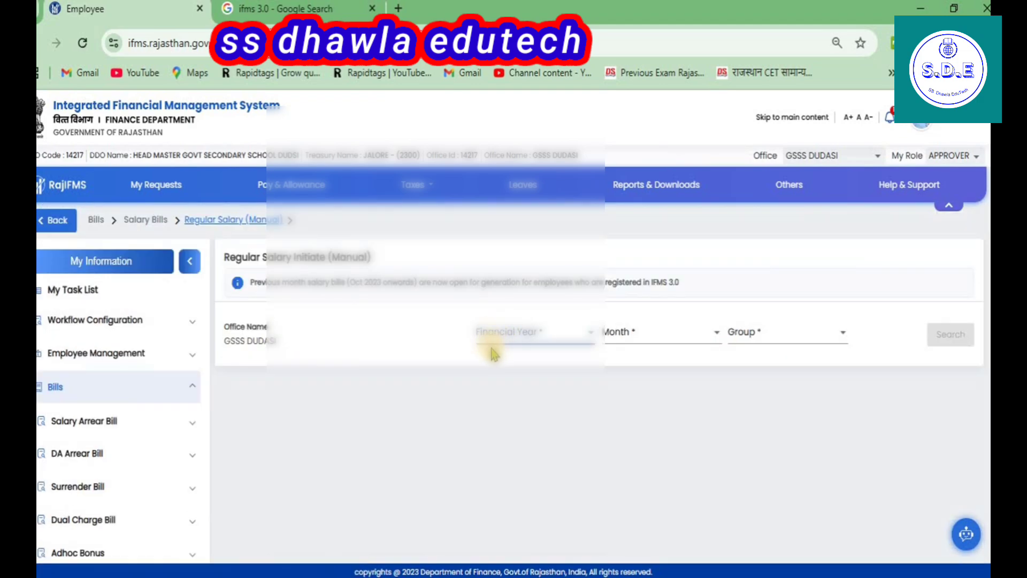
click(501, 377)
click(645, 337)
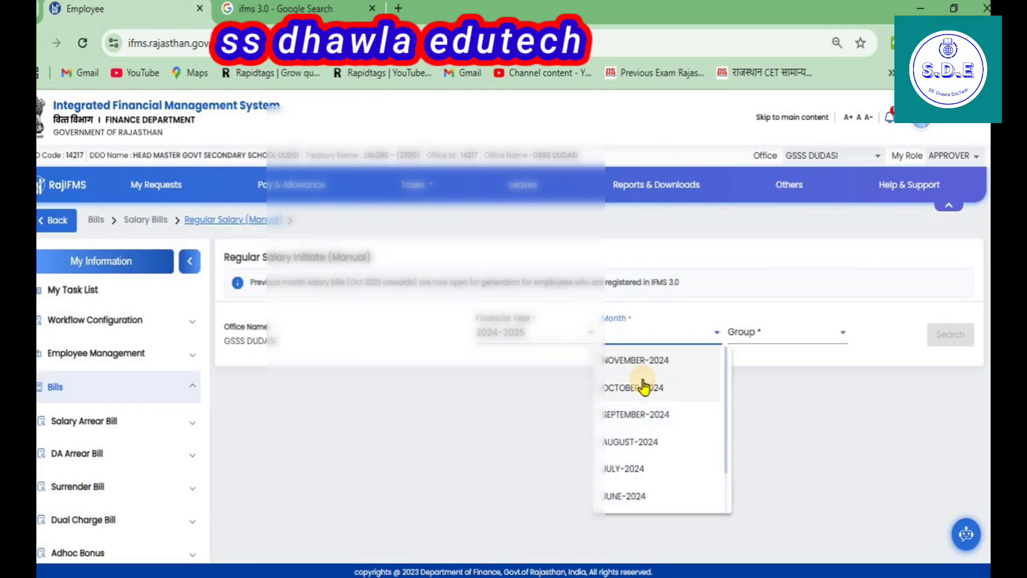
click(664, 386)
click(776, 333)
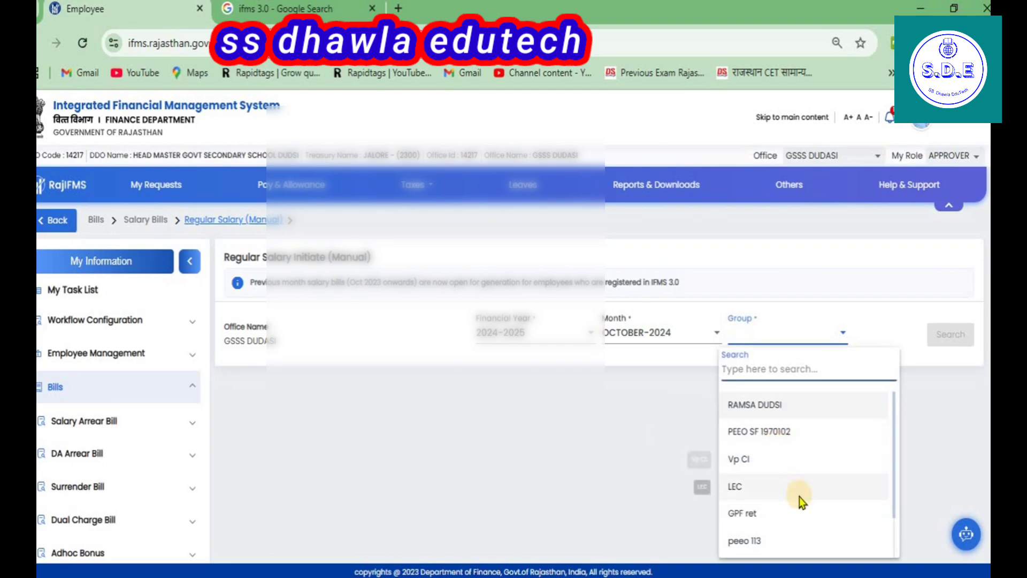
scroll(800, 498, down, 3)
right_click(803, 515)
click(803, 515)
click(957, 337)
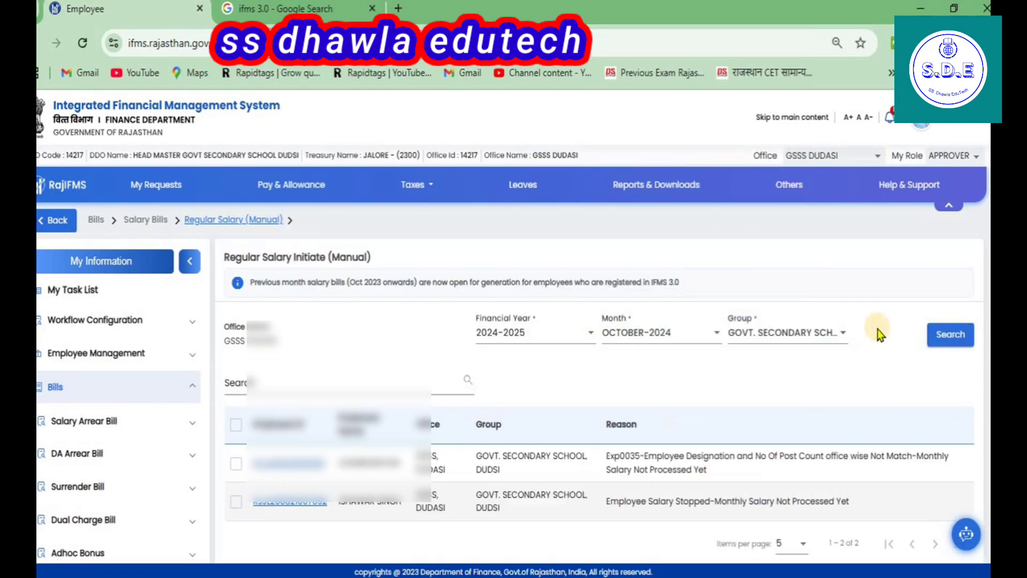
right_click(829, 292)
- Initiate the manual October 2024 salary for the employee with the Exp0035 reason and submit the request
scroll(926, 437, down, 1)
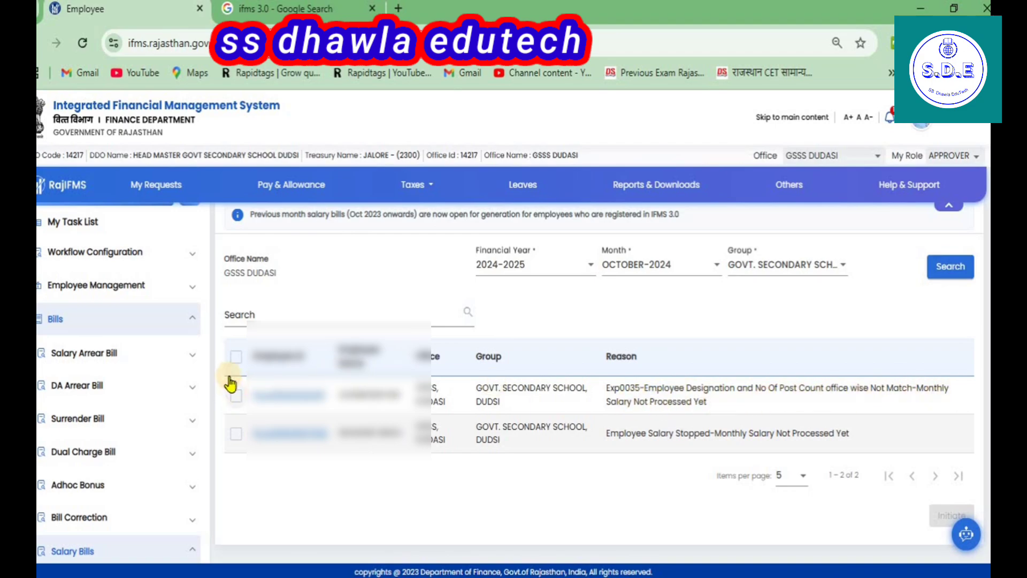
click(234, 399)
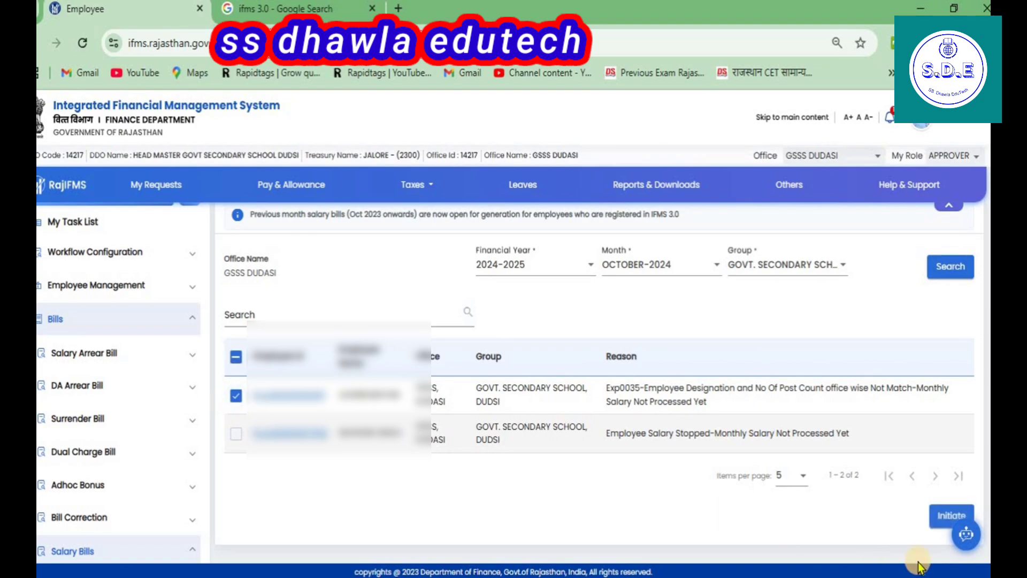
click(951, 515)
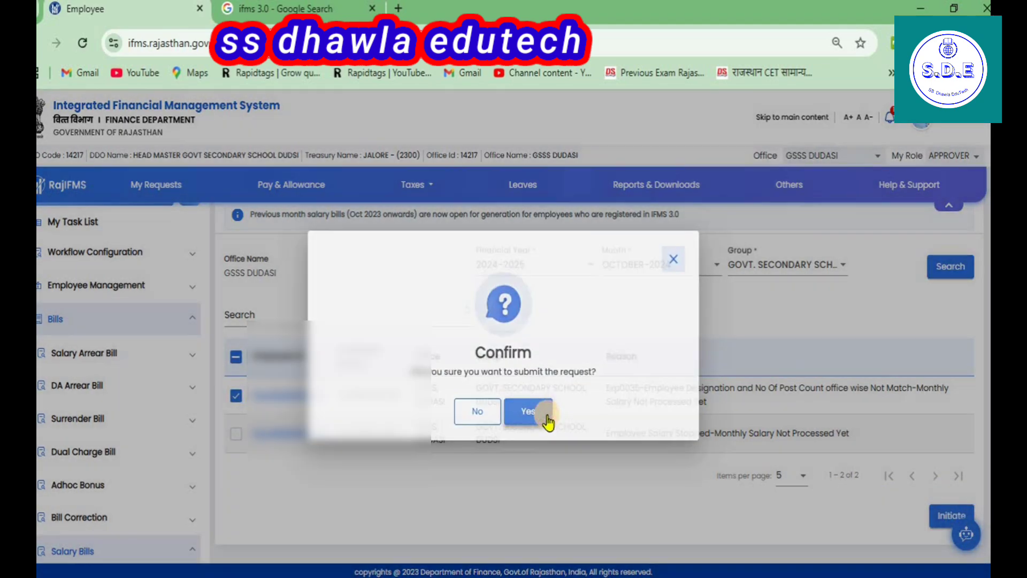
click(544, 416)
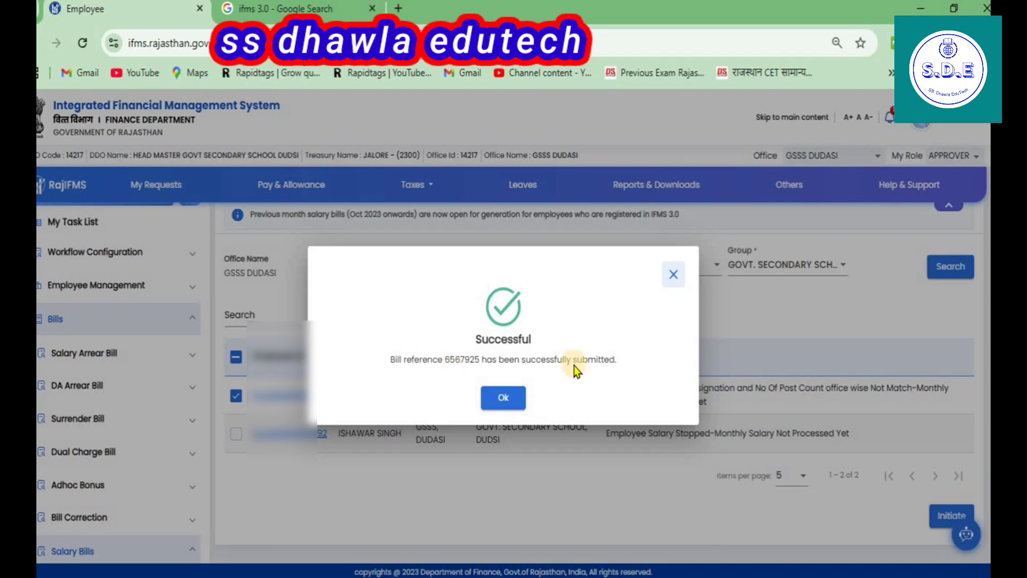
click(510, 405)
click(502, 404)
click(507, 399)
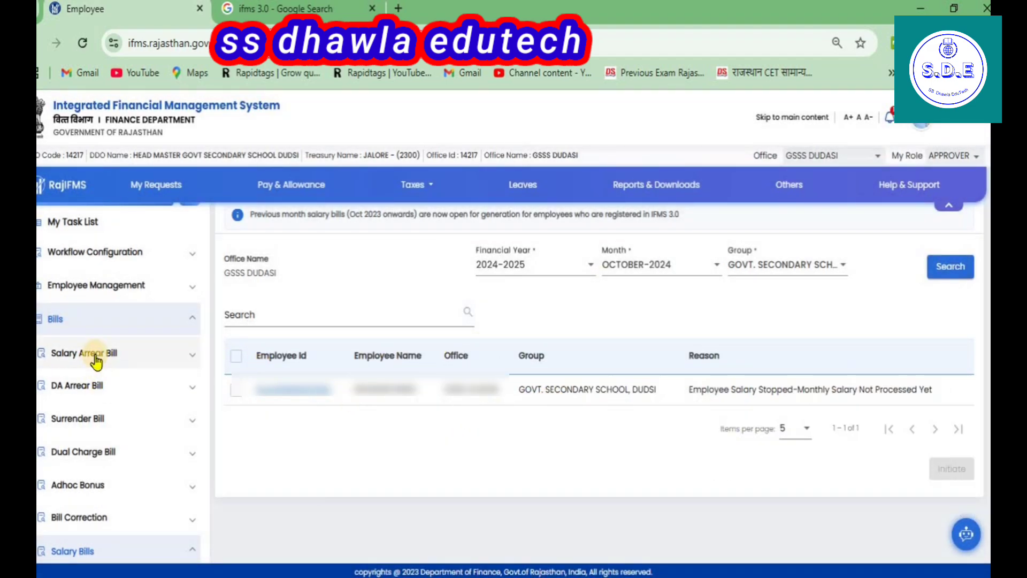
- Open the Auto Salary Process page and search for 2024-2025, OCTOBER-2024 bills of group GOVT. SECONDARY SCHOOL, DUDSI
scroll(166, 397, down, 1)
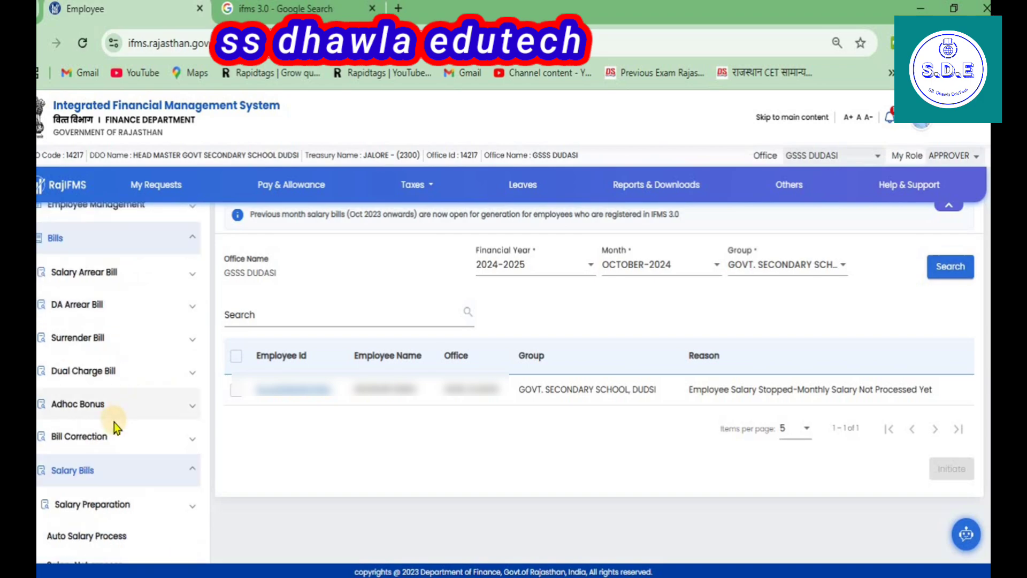
scroll(165, 443, down, 4)
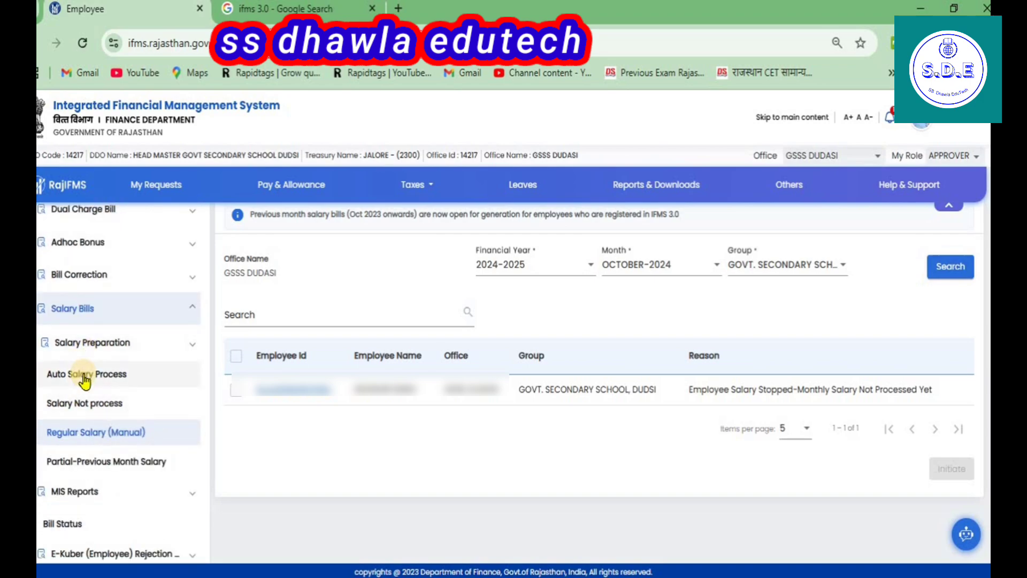
click(152, 376)
click(516, 311)
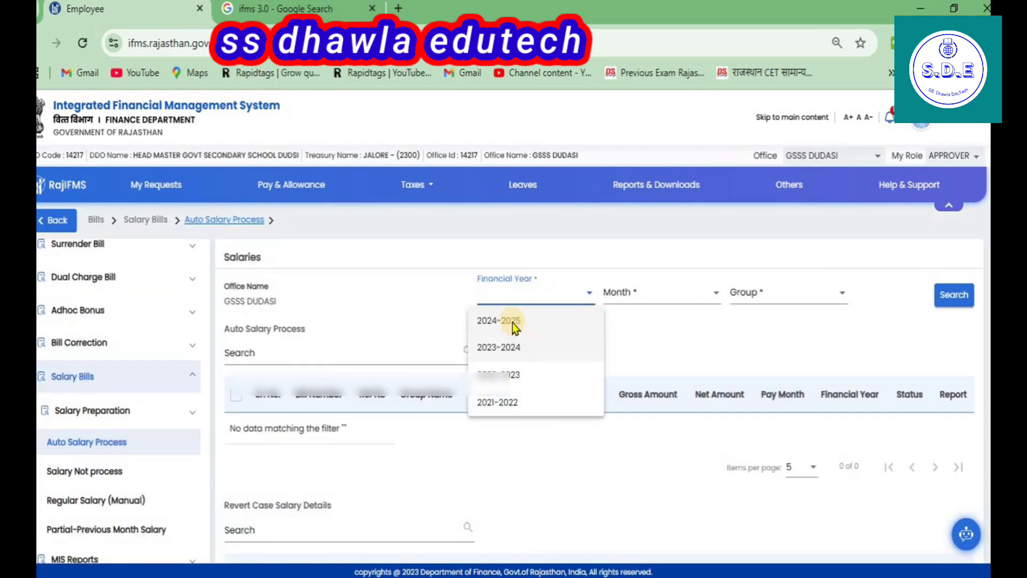
click(512, 323)
click(626, 306)
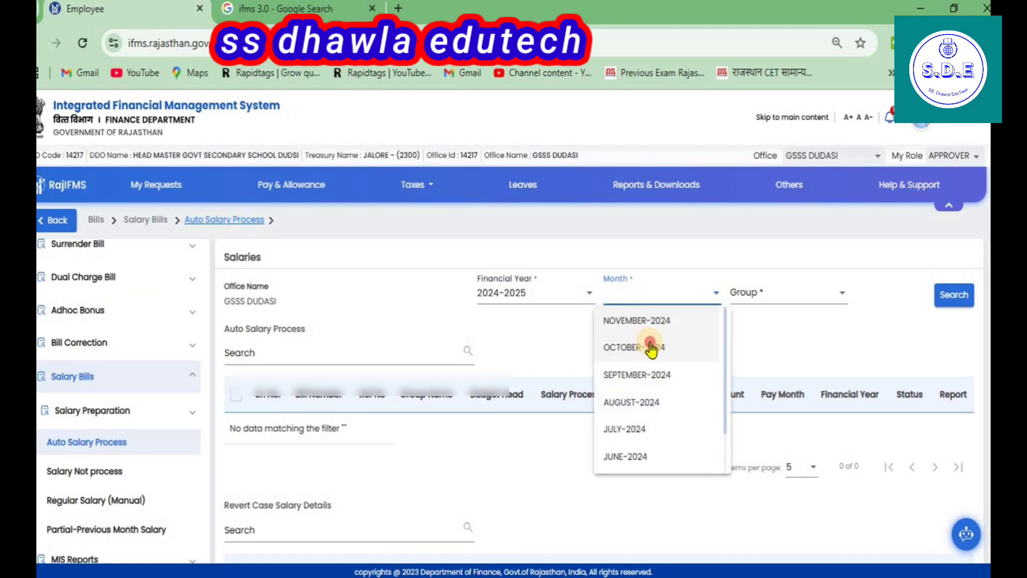
click(649, 343)
click(752, 300)
scroll(792, 471, down, 2)
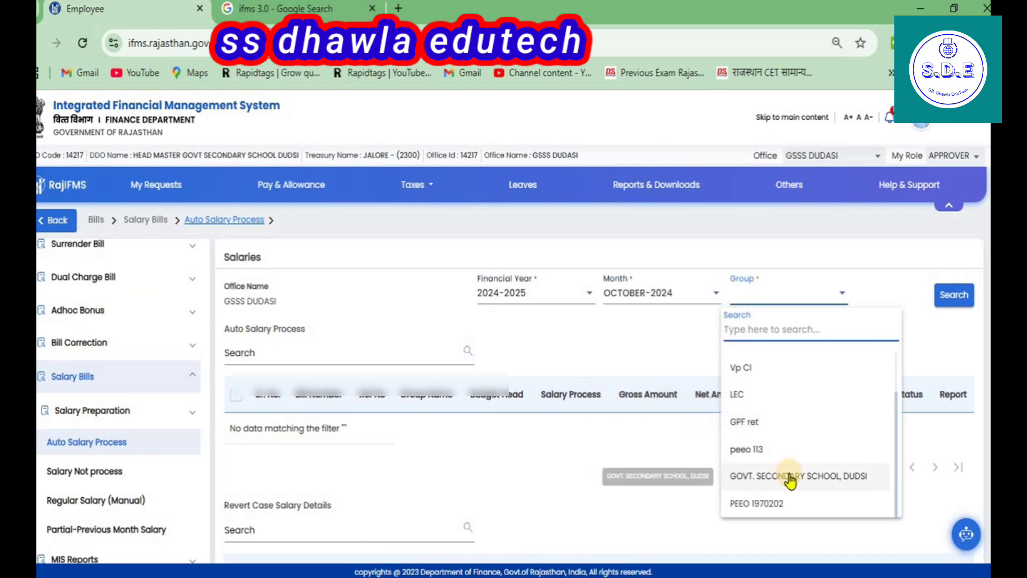
click(791, 475)
click(943, 303)
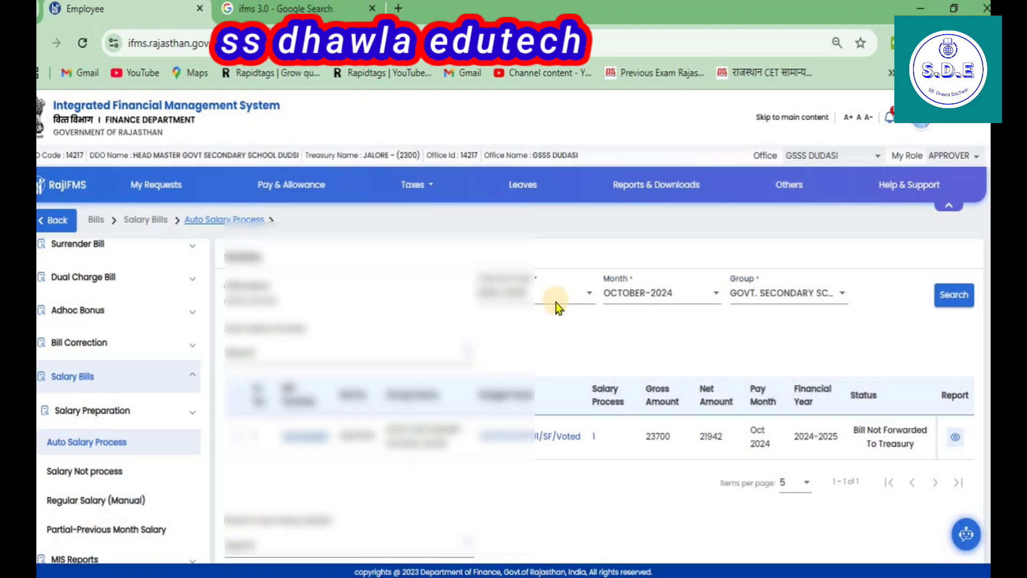
- Select the October 2024 salary bill, check its status and open its pay bill details
scroll(556, 303, down, 3)
click(236, 280)
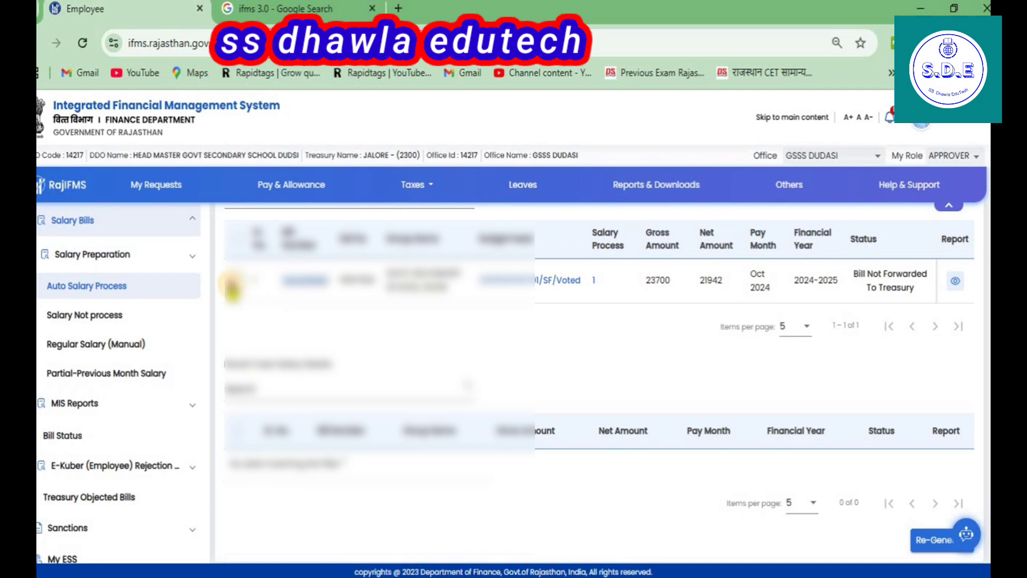
drag(855, 272, 934, 282)
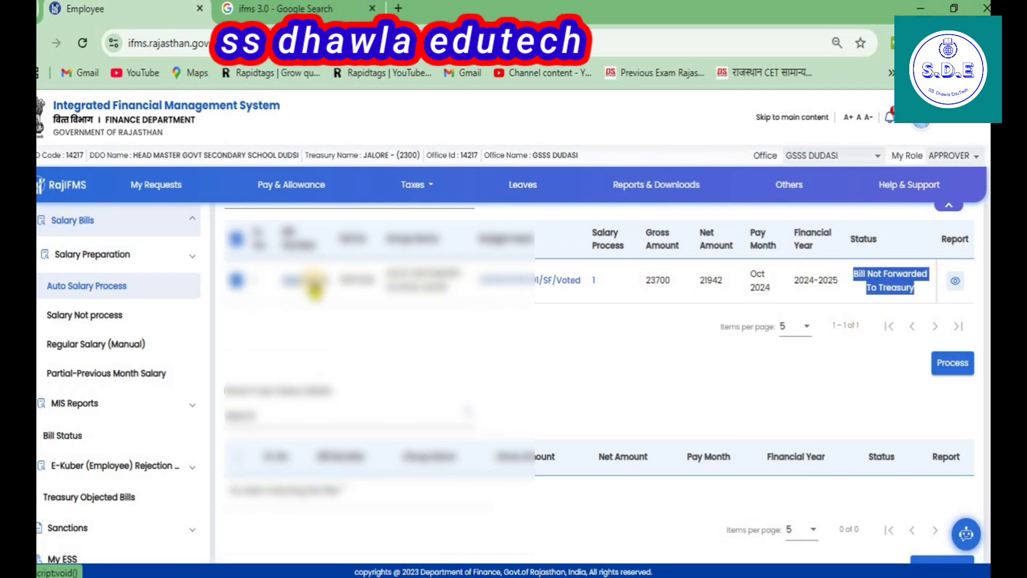
click(313, 281)
scroll(393, 333, down, 3)
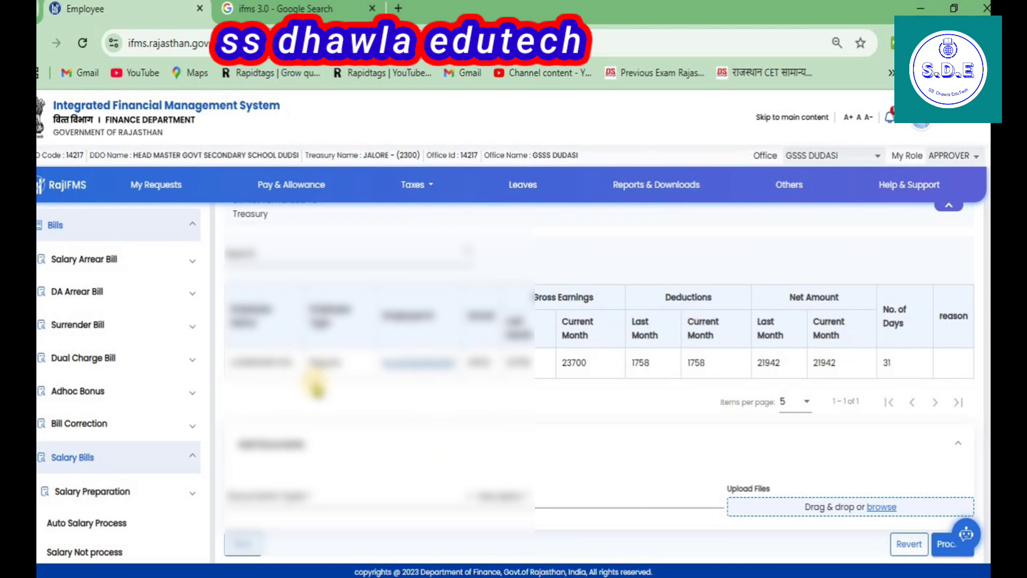
- Start processing the pay bill, tick all the certification statements and close the confirmation without submitting it
click(946, 544)
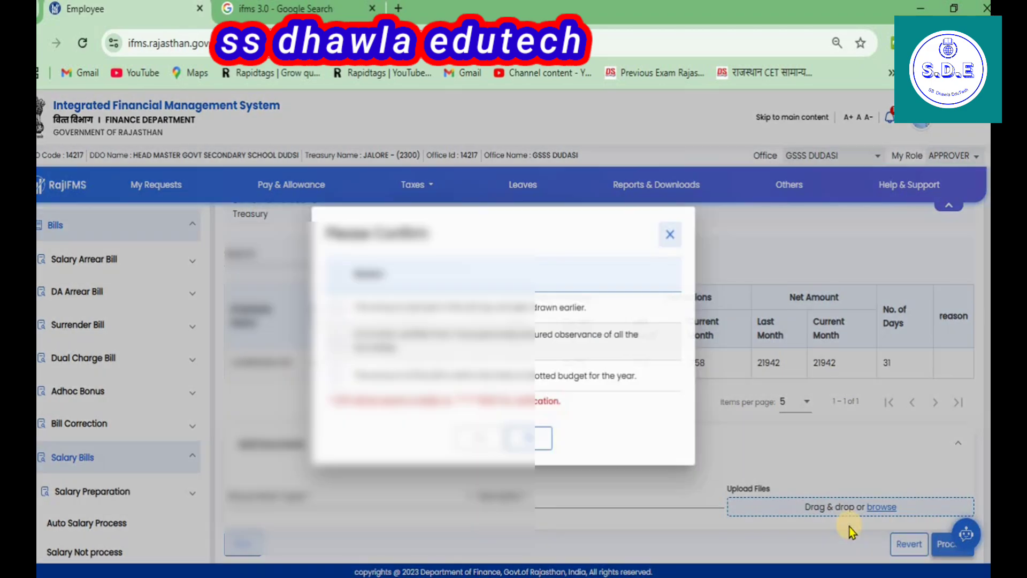
click(333, 273)
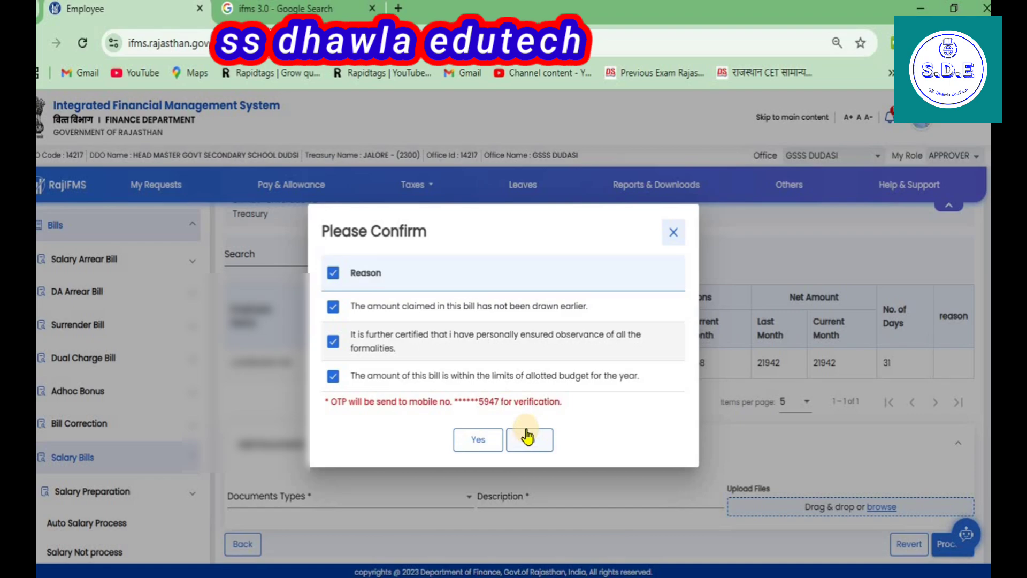
click(669, 232)
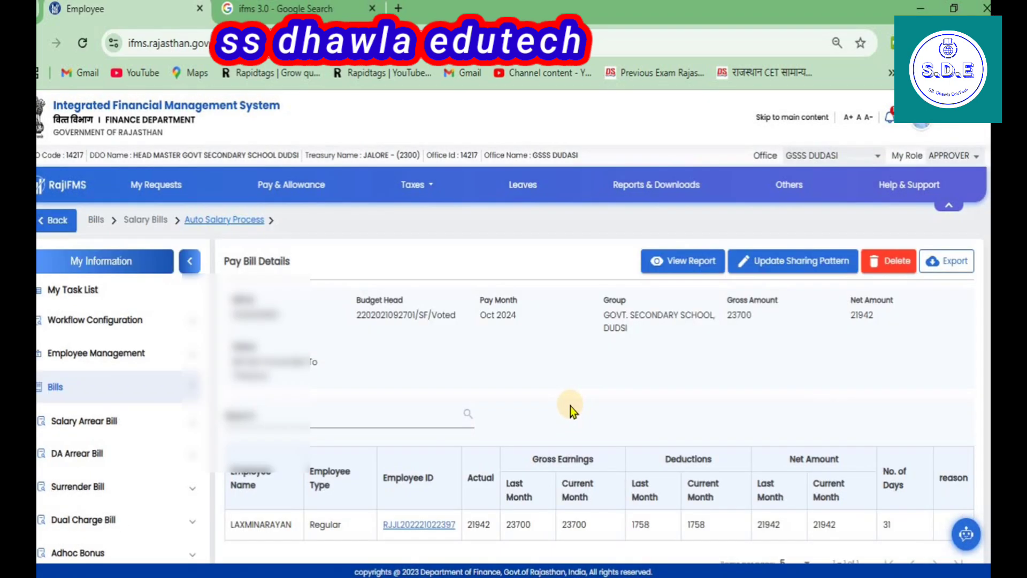
- Open Process Task Assignment, display the EMPLOYEE - POST ALLOCATION workflow and examine its maker, checker and approver role mapping
click(148, 327)
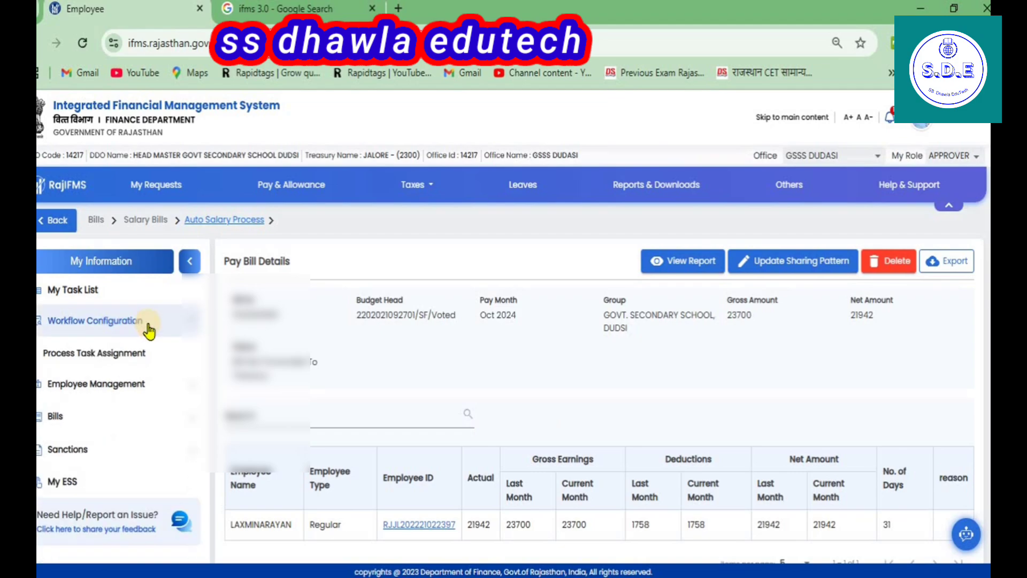
click(56, 352)
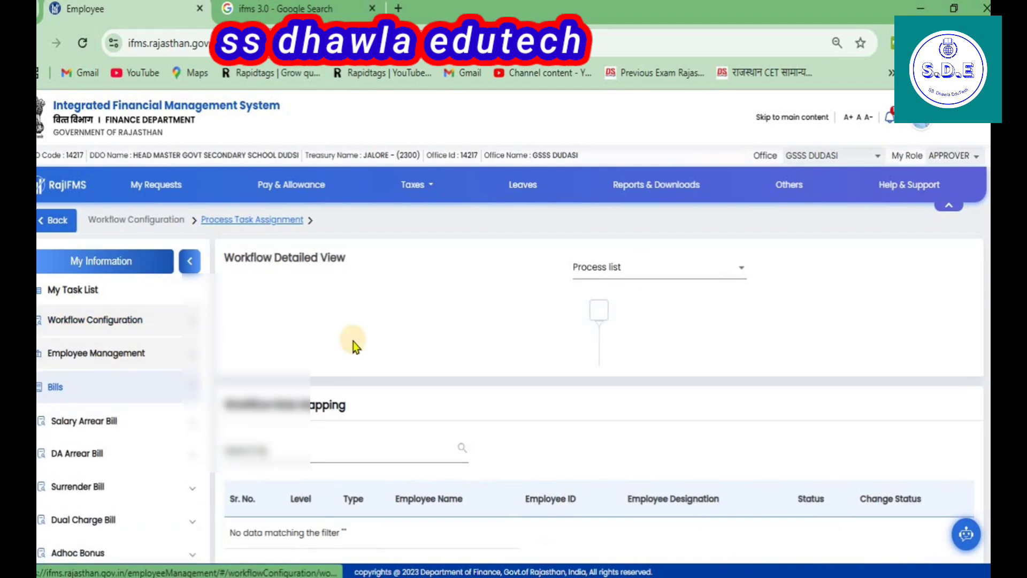
click(641, 276)
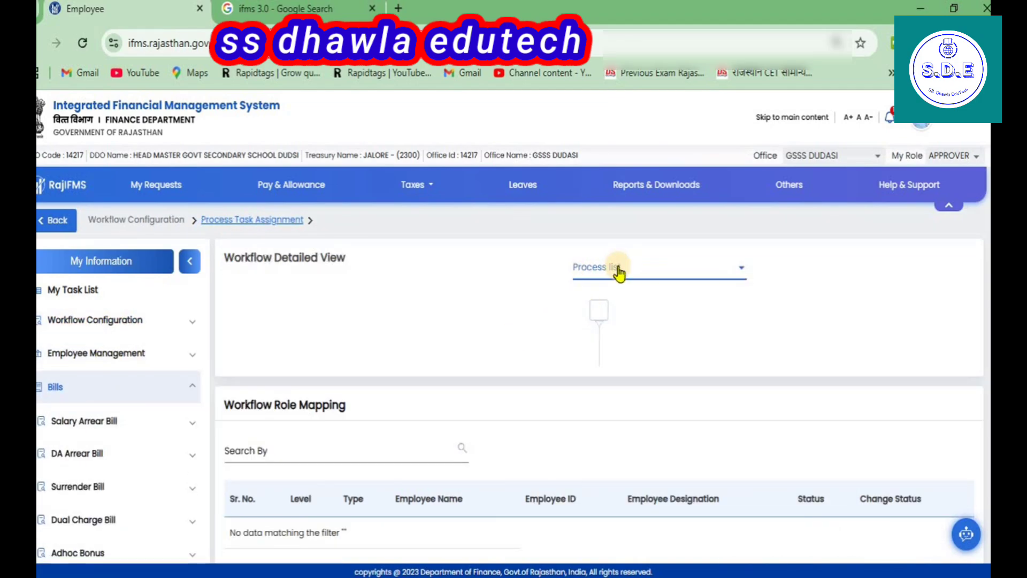
click(620, 272)
scroll(621, 275, down, 1)
scroll(640, 300, up, 1)
click(647, 270)
text(post)
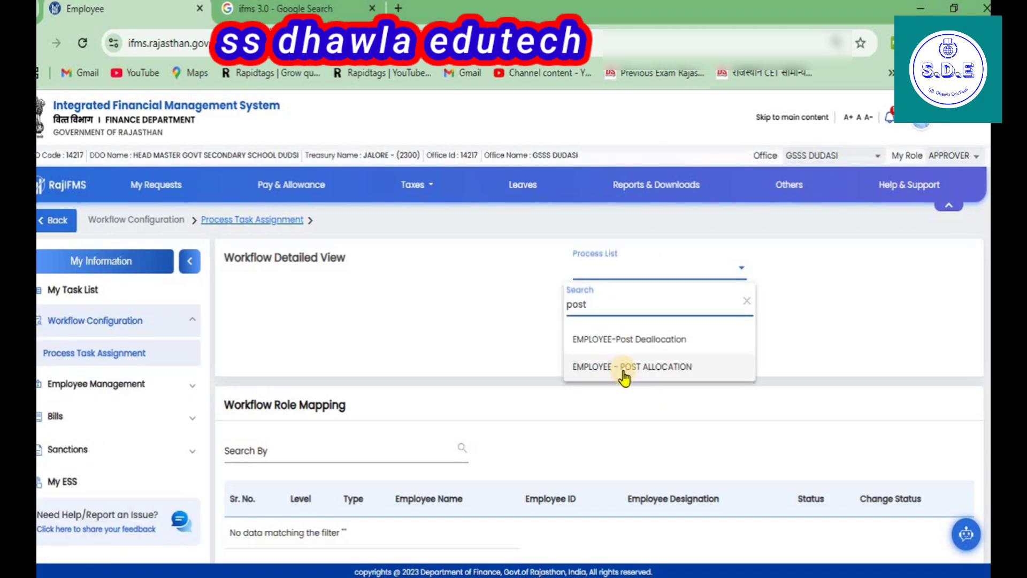
click(646, 375)
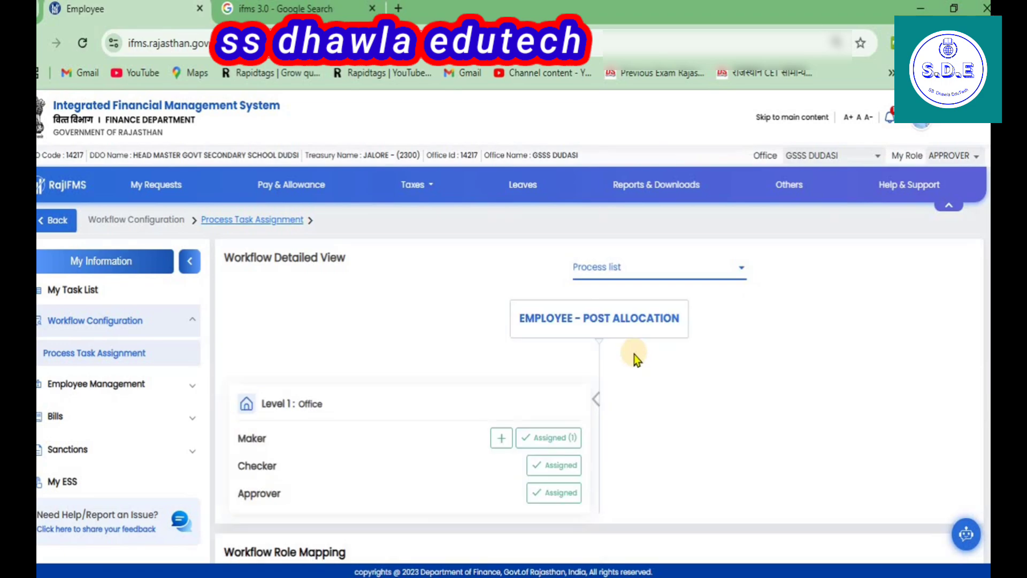
scroll(301, 345, down, 2)
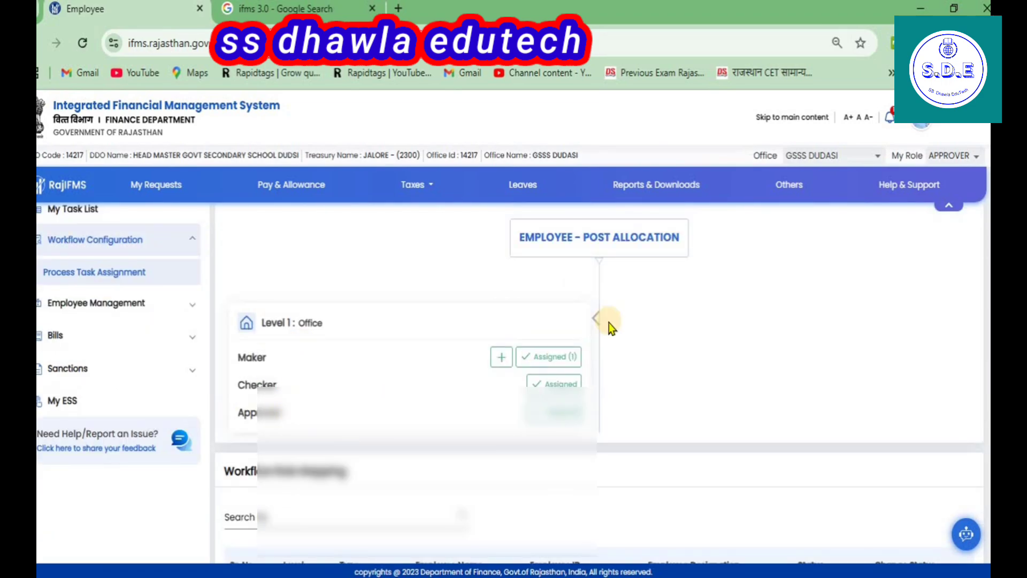
scroll(692, 439, down, 3)
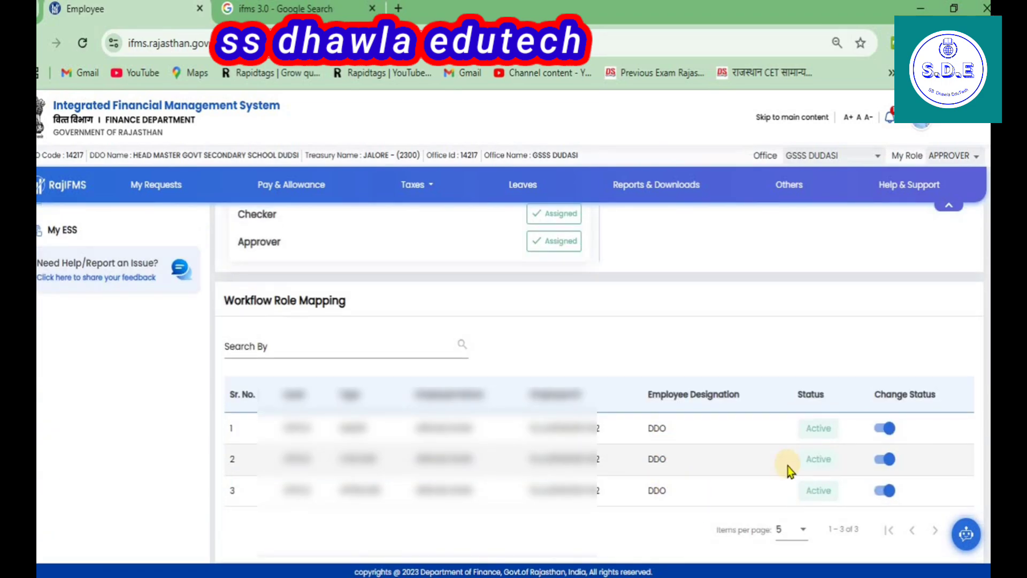
scroll(691, 406, up, 5)
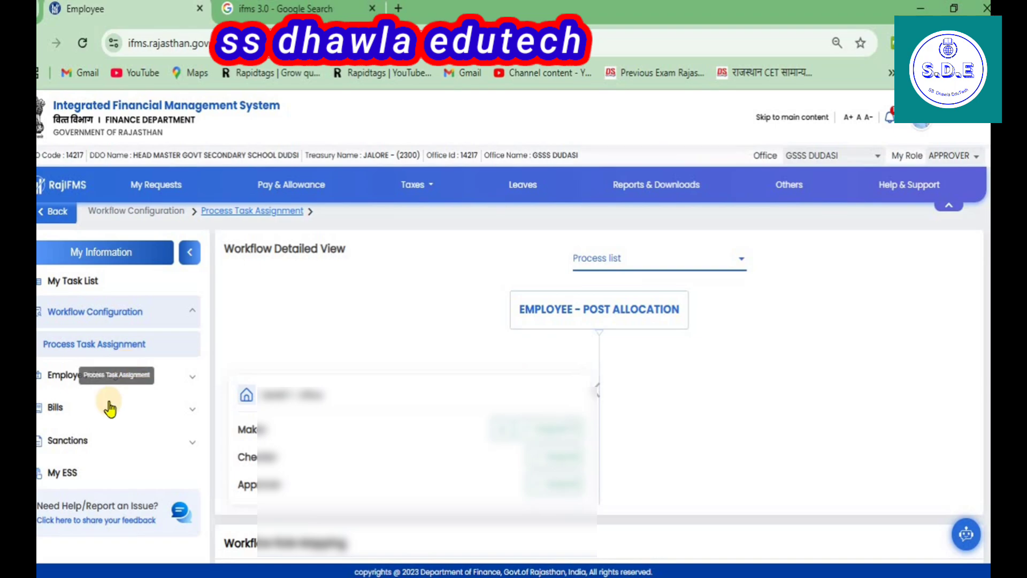